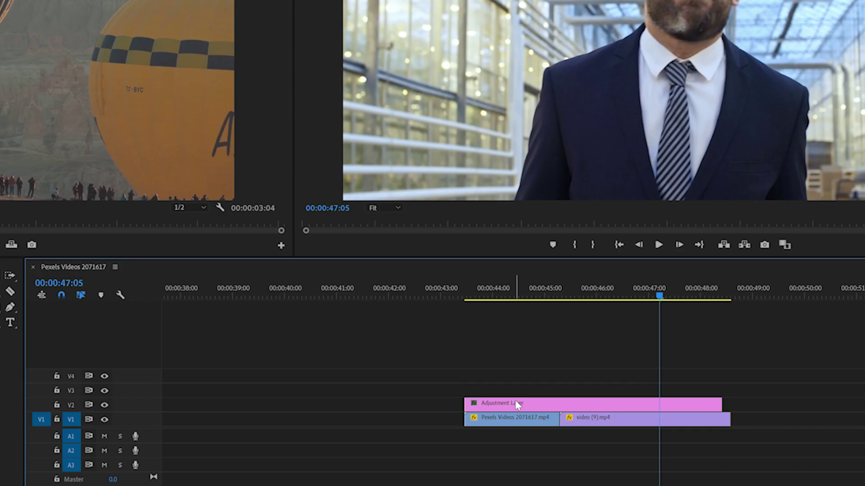
Nest the adjustment layer clip on V2 into a sequence named "Adjustment".
{"action": "right_click", "coordinate": [517, 310]}
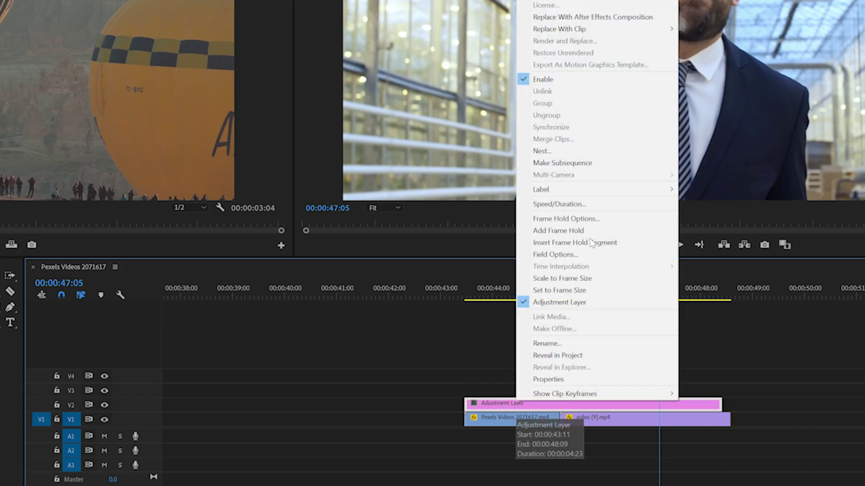
{"action": "left_click", "coordinate": [566, 151]}
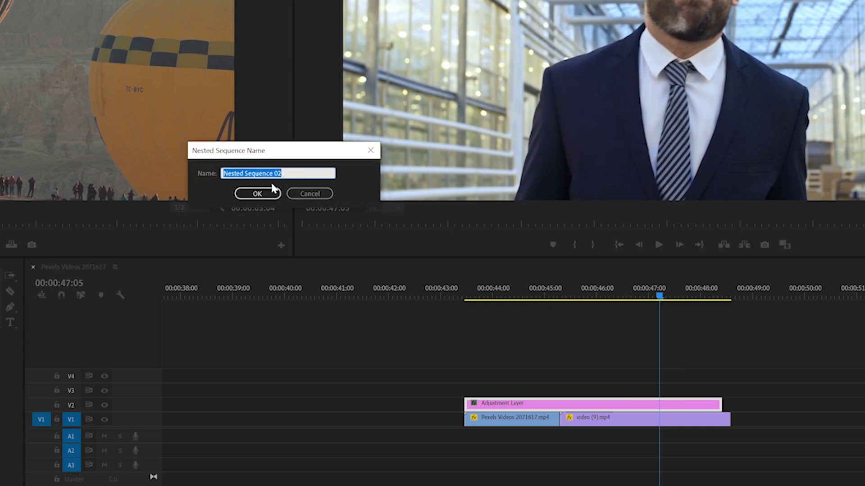
{"action": "type", "text": "Adjustment"}
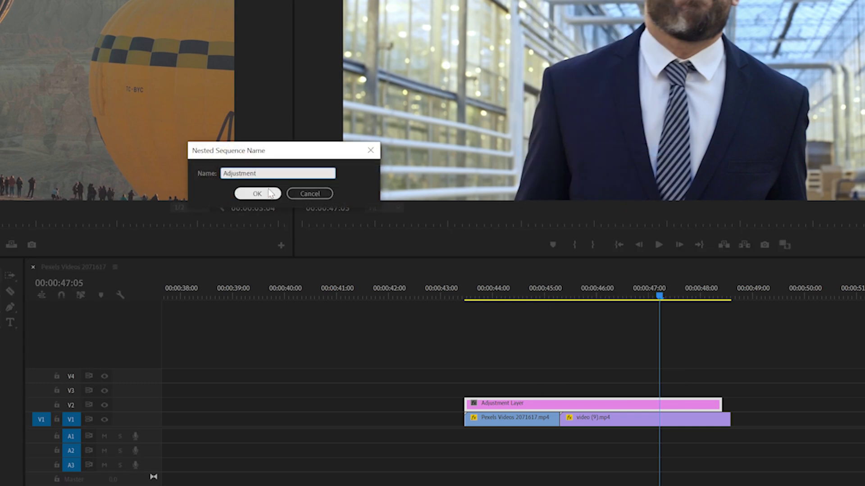
{"action": "left_click", "coordinate": [270, 193]}
Turn the nested Adjustment clip into an adjustment layer and scrub across the cut between the two videos.
{"action": "right_click", "coordinate": [534, 408]}
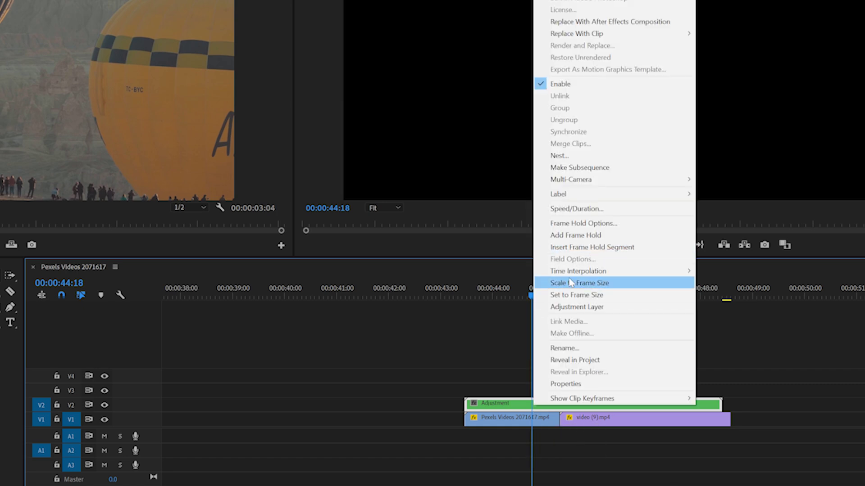
{"action": "left_click", "coordinate": [576, 307]}
{"action": "left_click_drag", "start_coordinate": [529, 297], "coordinate": [546, 295]}
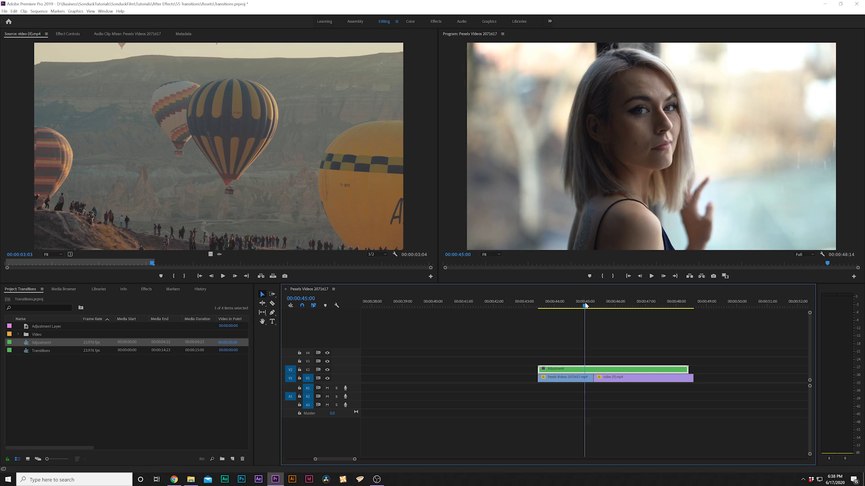
{"action": "left_click", "coordinate": [611, 308]}
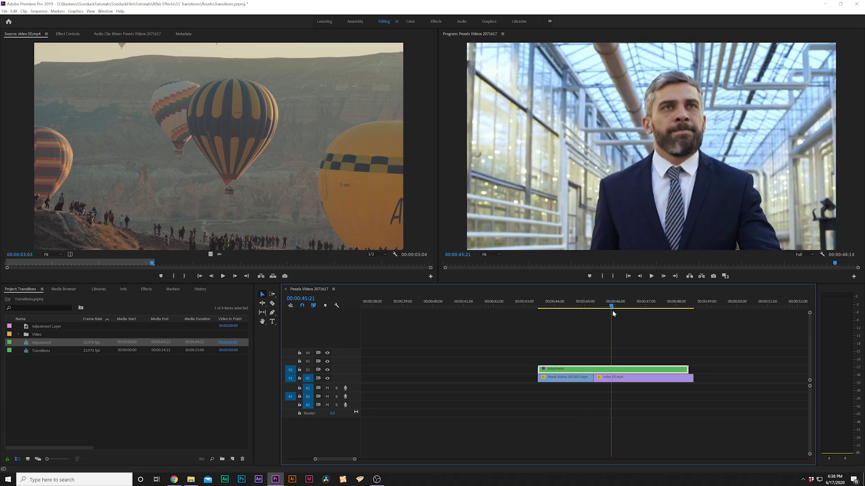
{"action": "left_click_drag", "start_coordinate": [612, 313], "coordinate": [600, 313]}
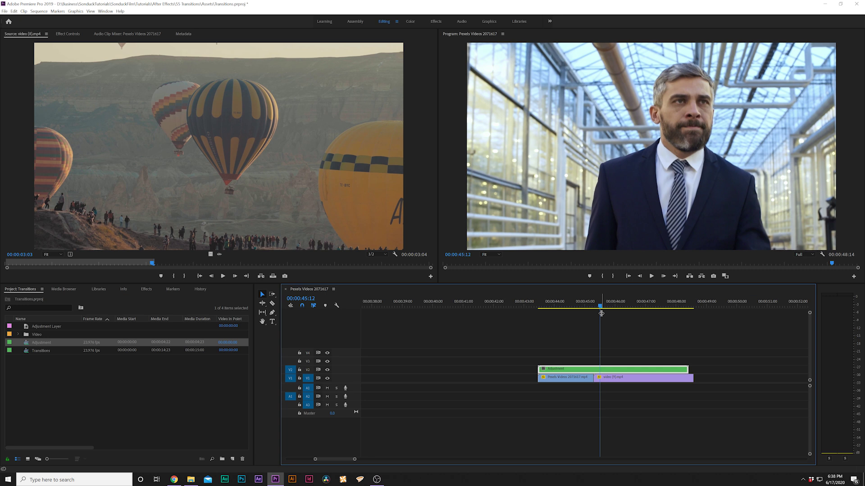
{"action": "mouse_move", "coordinate": [602, 311]}
{"action": "left_mouse_down"}
{"action": "mouse_move", "coordinate": [581, 307]}
{"action": "mouse_move", "coordinate": [610, 307]}
{"action": "mouse_move", "coordinate": [575, 310]}
{"action": "mouse_move", "coordinate": [611, 307]}
{"action": "left_mouse_up"}
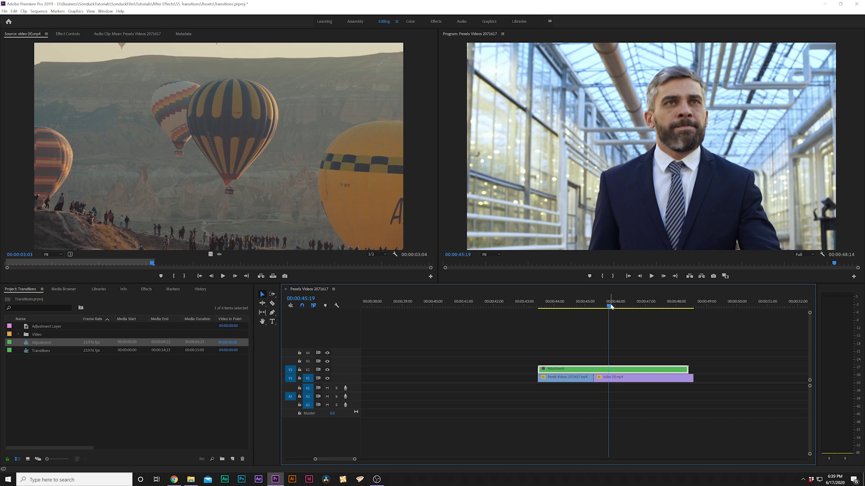
Shift the Adjustment clip on V2 to start at 00:00:44:11 and place the playhead at 00:00:44:16.
{"action": "left_click_drag", "start_coordinate": [610, 307], "coordinate": [567, 307]}
{"action": "left_click_drag", "start_coordinate": [575, 367], "coordinate": [595, 368]}
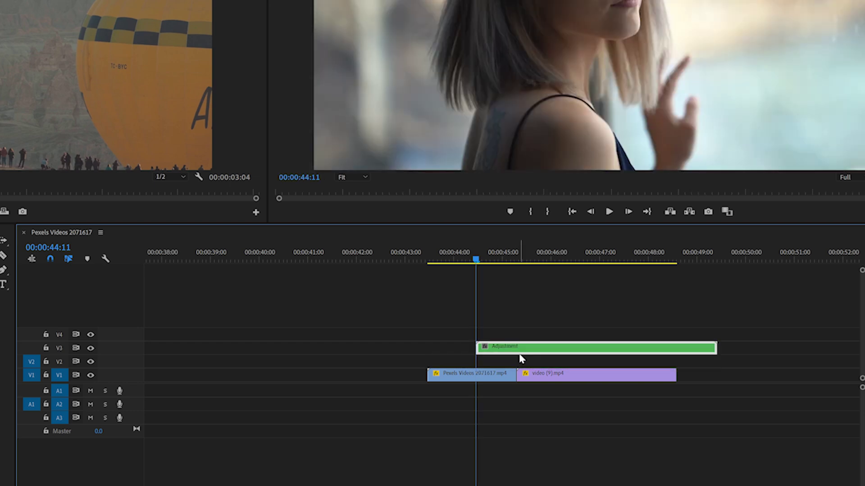
{"action": "left_click_drag", "start_coordinate": [517, 356], "coordinate": [515, 362]}
{"action": "left_click", "coordinate": [488, 252]}
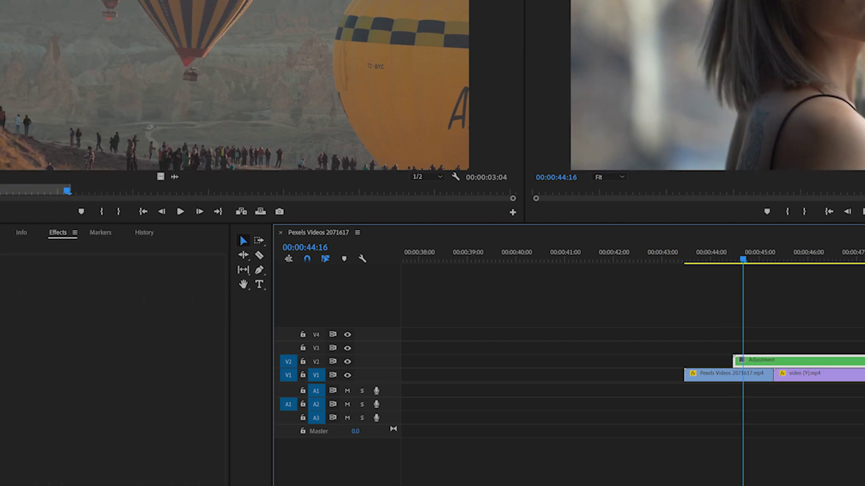
Apply the Replicate effect from the Stylize video effects to the Adjustment clip.
{"action": "left_click", "coordinate": [7, 305]}
{"action": "scroll", "coordinate": [20, 405], "scroll_direction": "down", "scroll_amount": 1}
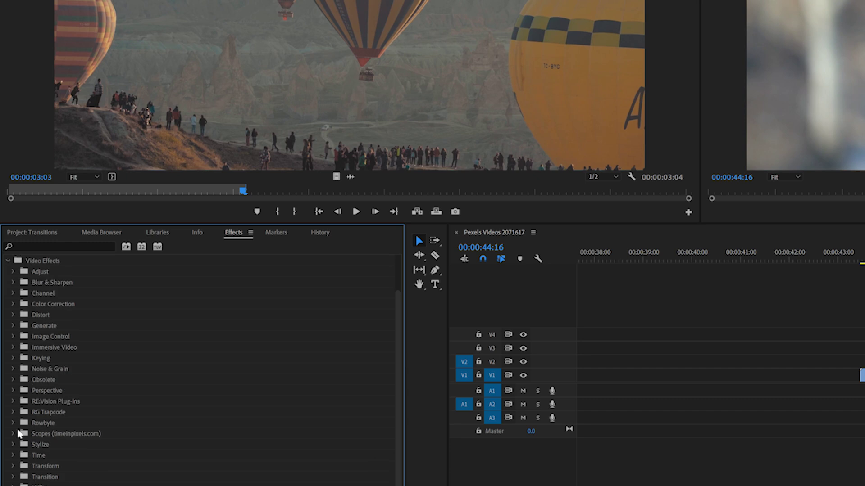
{"action": "left_click", "coordinate": [14, 446]}
{"action": "scroll", "coordinate": [58, 382], "scroll_direction": "down", "scroll_amount": 3}
{"action": "left_click_drag", "start_coordinate": [44, 391], "coordinate": [550, 387]}
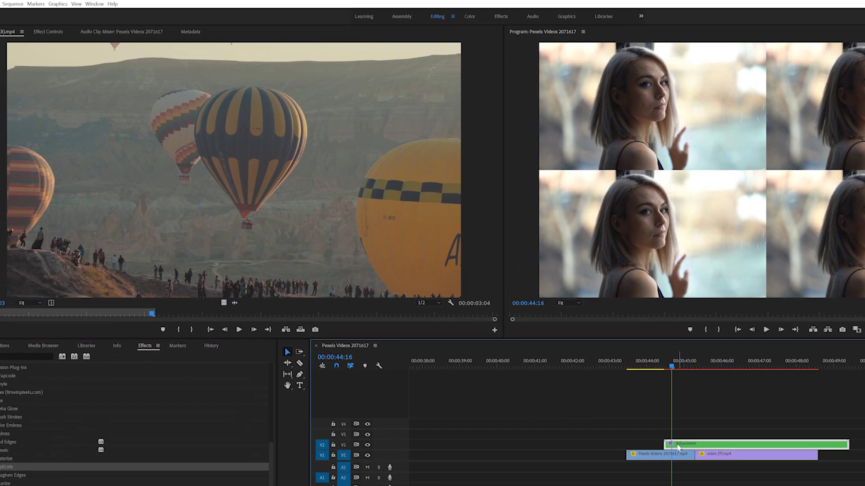
Set the Replicate count of the Adjustment clip to 3.
{"action": "double_click", "coordinate": [574, 426]}
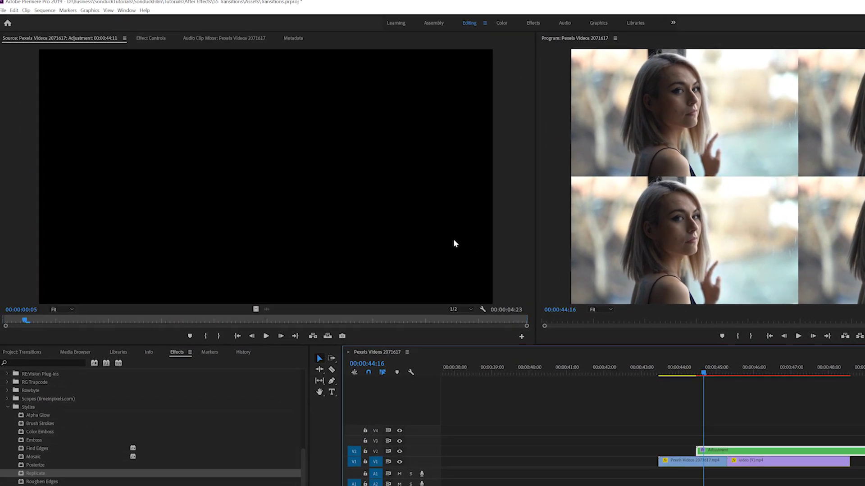
{"action": "left_click", "coordinate": [152, 39]}
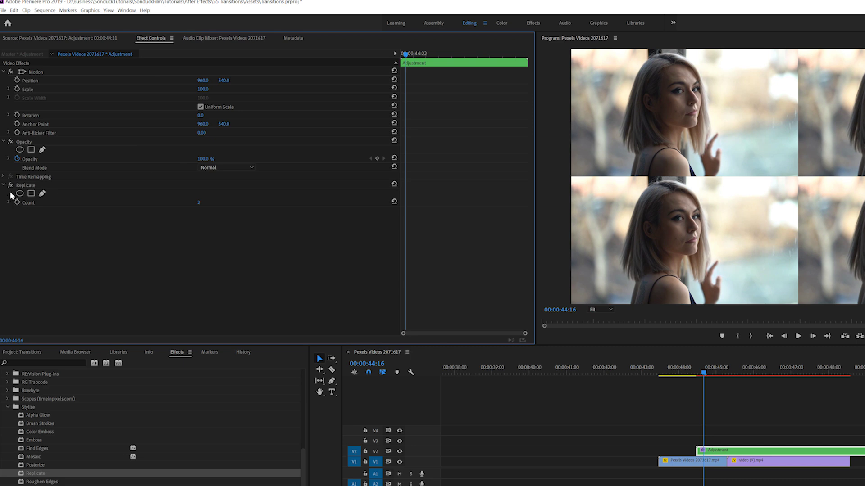
{"action": "left_click", "coordinate": [199, 202]}
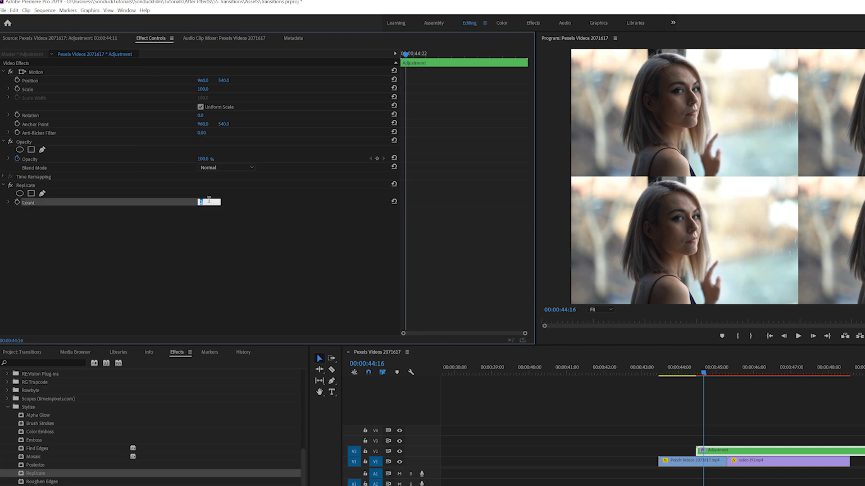
{"action": "type", "text": "3"}
{"action": "key", "text": "Return"}
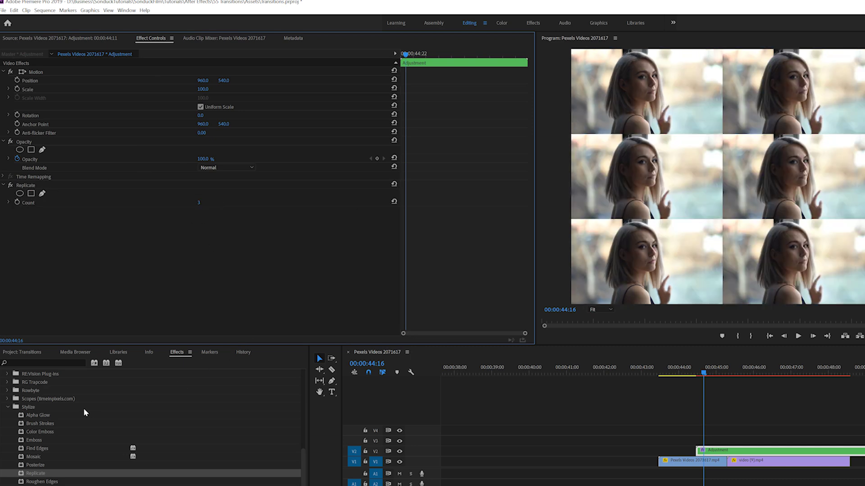
Search the effects for "Transform" and apply the Distort Transform effect to the Adjustment clip.
{"action": "left_click", "coordinate": [25, 362]}
{"action": "type", "text": "Tra"}
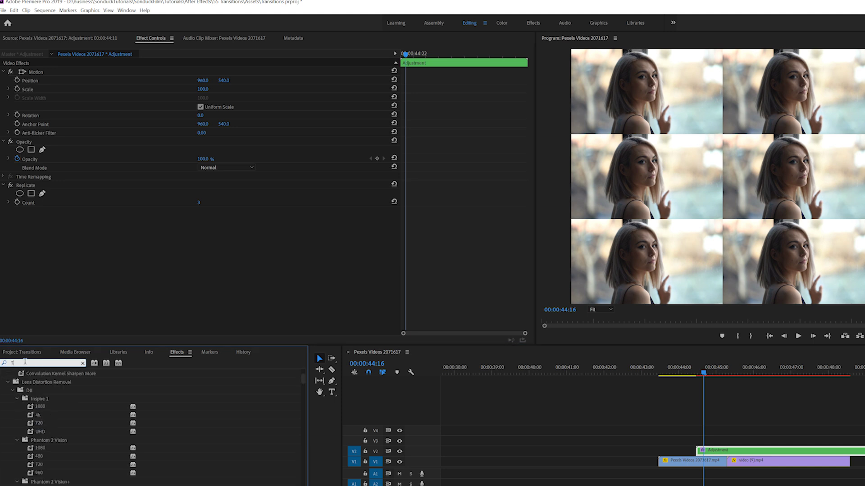
{"action": "type", "text": "n"}
{"action": "type", "text": "s"}
{"action": "type", "text": "form"}
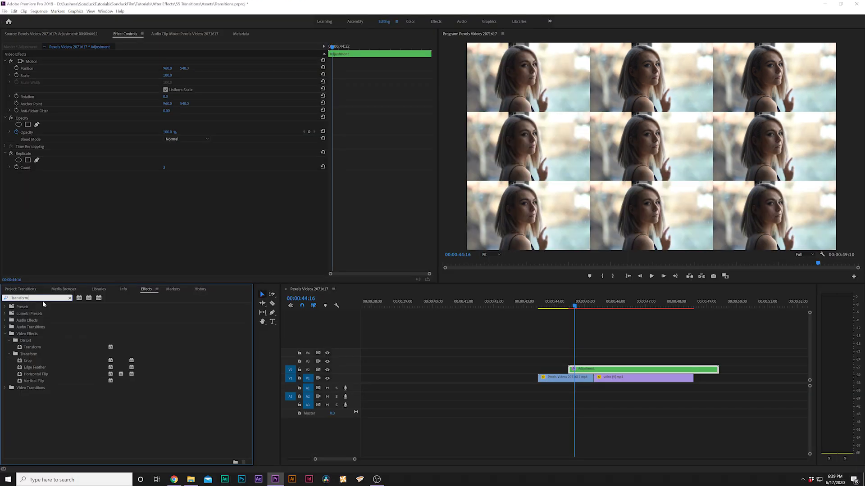
{"action": "left_click_drag", "start_coordinate": [31, 347], "coordinate": [122, 196]}
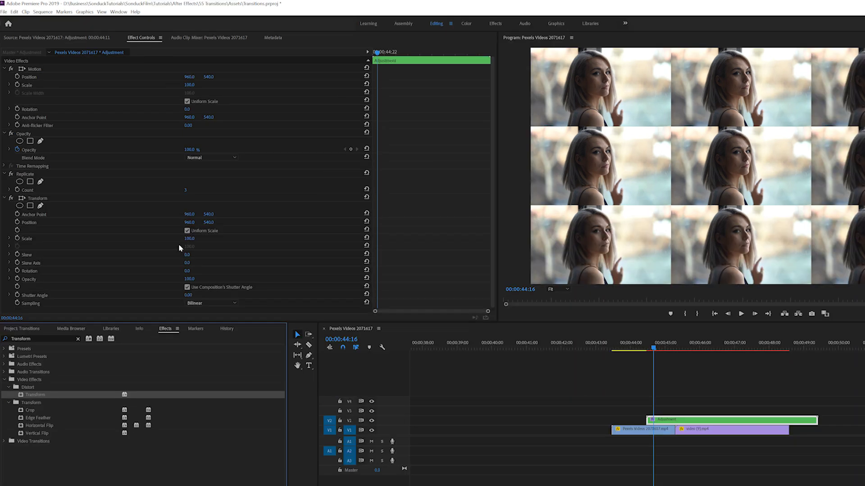
Set the Transform effect's scale to 300, move it above Replicate and collapse both effects.
{"action": "left_click", "coordinate": [188, 239]}
{"action": "type", "text": "300"}
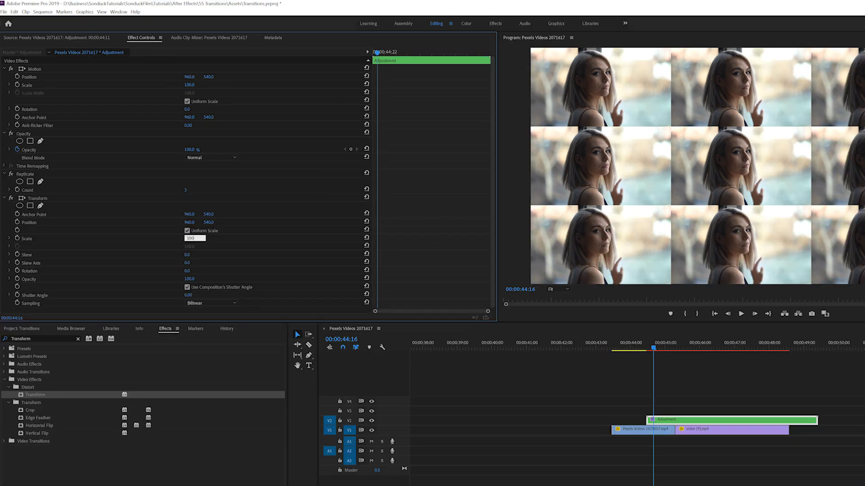
{"action": "key", "text": "Return"}
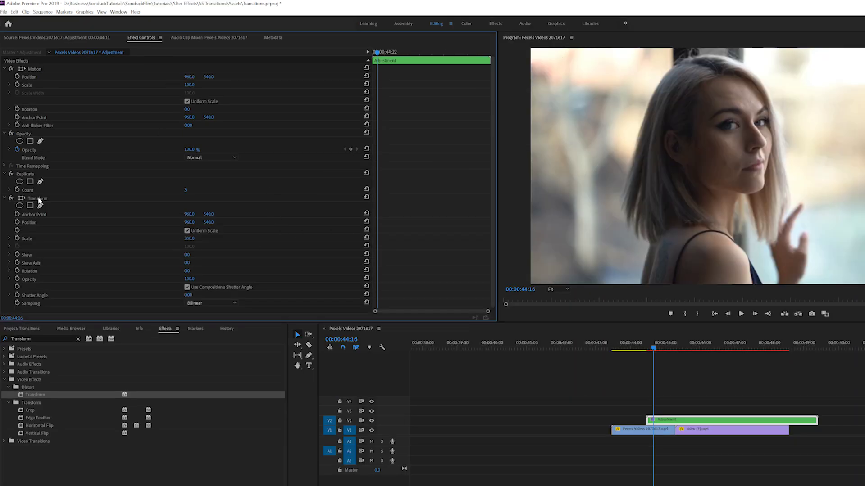
{"action": "left_click_drag", "start_coordinate": [30, 180], "coordinate": [22, 170]}
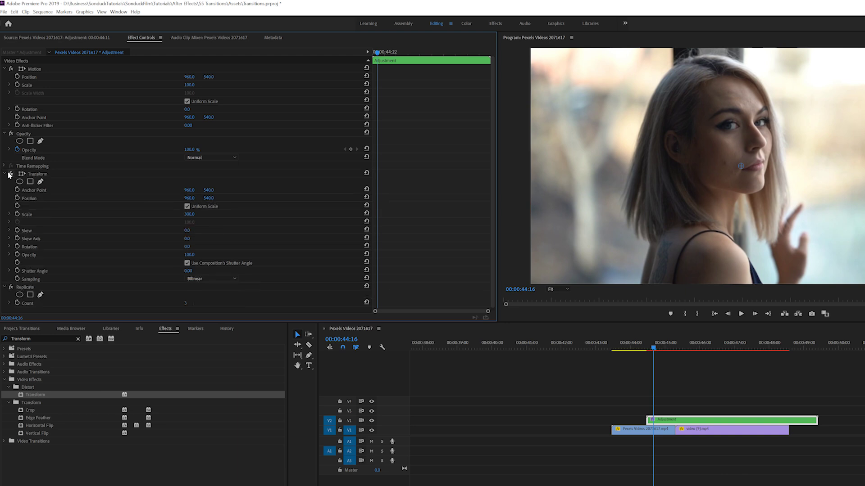
{"action": "left_click", "coordinate": [5, 173]}
{"action": "left_click", "coordinate": [5, 182]}
Add a second Transform effect below Replicate and start keyframing its Position at the clip start, 00:00:44:11.
{"action": "left_click_drag", "start_coordinate": [38, 397], "coordinate": [59, 217]}
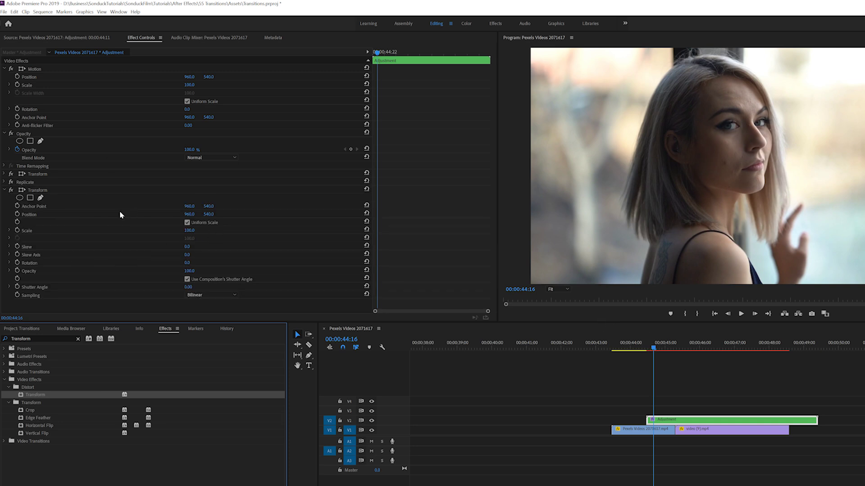
{"action": "left_click_drag", "start_coordinate": [377, 52], "coordinate": [368, 54]}
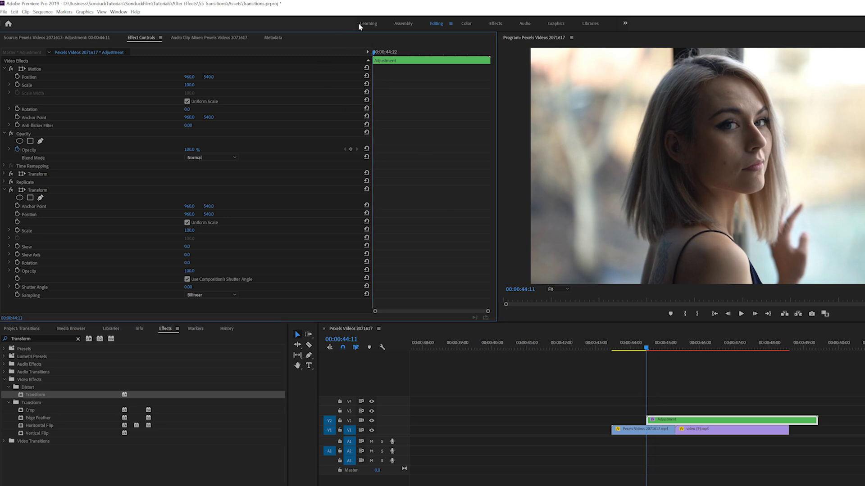
{"action": "left_click", "coordinate": [17, 216]}
Keyframe the second Transform's vertical position at 00:00:46:03, lowering it to about -532 so one full copy fills the frame.
{"action": "left_click_drag", "start_coordinate": [387, 53], "coordinate": [413, 58]}
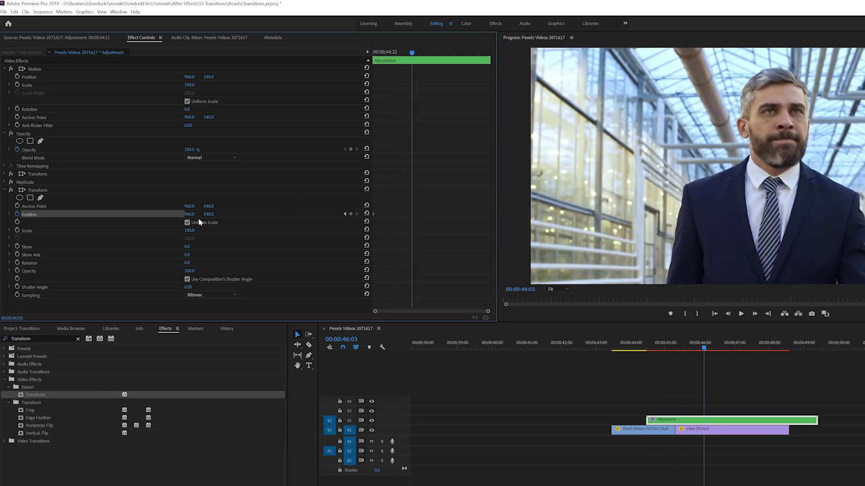
{"action": "left_click_drag", "start_coordinate": [208, 216], "coordinate": [94, 214]}
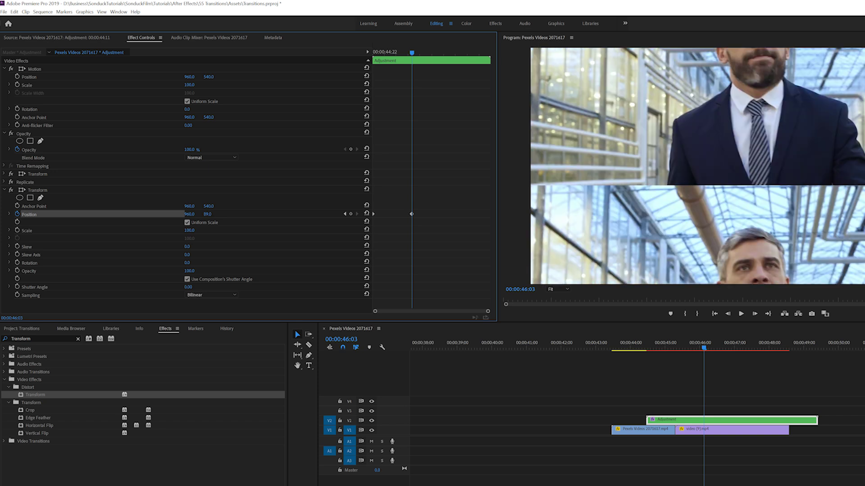
{"action": "left_click_drag", "start_coordinate": [207, 214], "coordinate": [99, 214]}
{"action": "left_click_drag", "start_coordinate": [188, 192], "coordinate": [100, 192]}
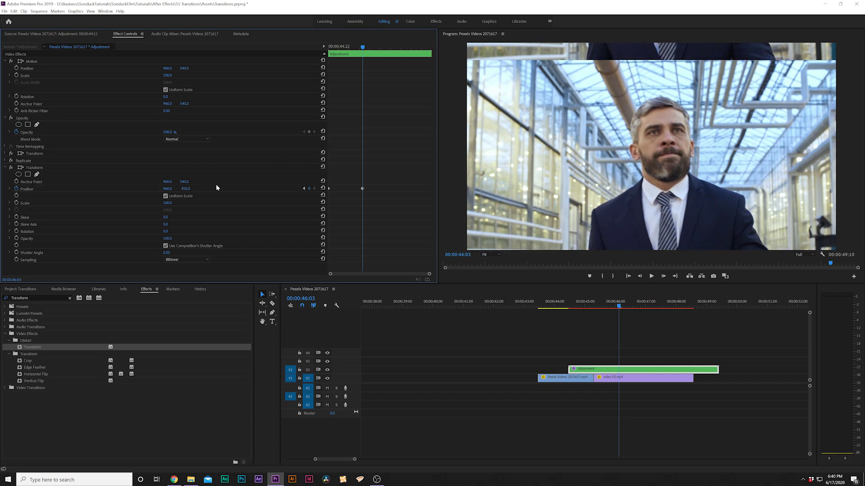
{"action": "left_click_drag", "start_coordinate": [152, 190], "coordinate": [147, 189]}
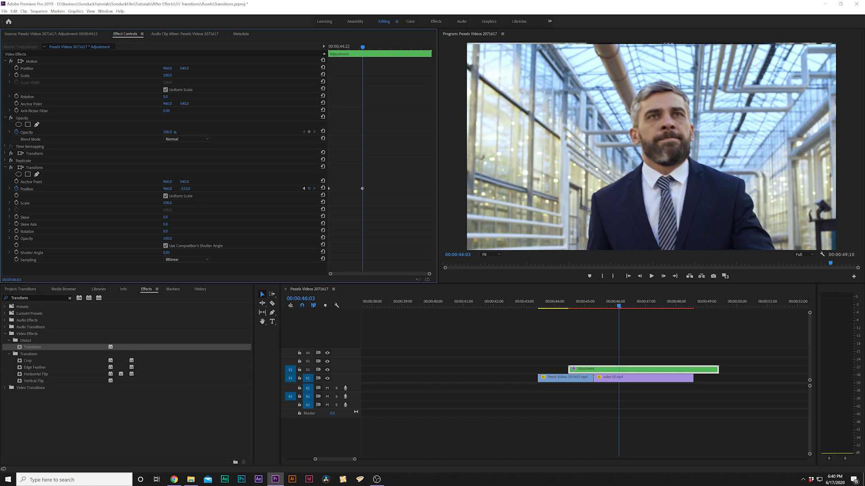
{"action": "left_click", "coordinate": [185, 189]}
{"action": "key", "text": "Return"}
{"action": "key", "text": "Up"}
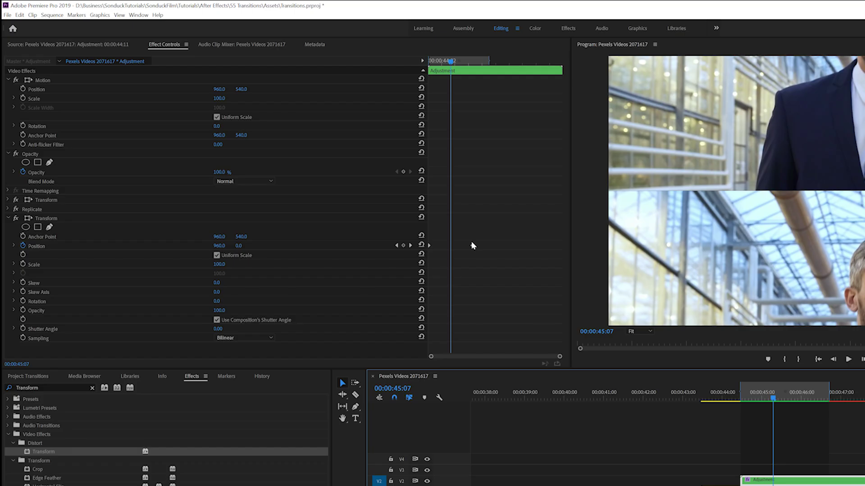
Set the temporal interpolation of both Position keyframes to Auto Bezier.
{"action": "right_click", "coordinate": [456, 247]}
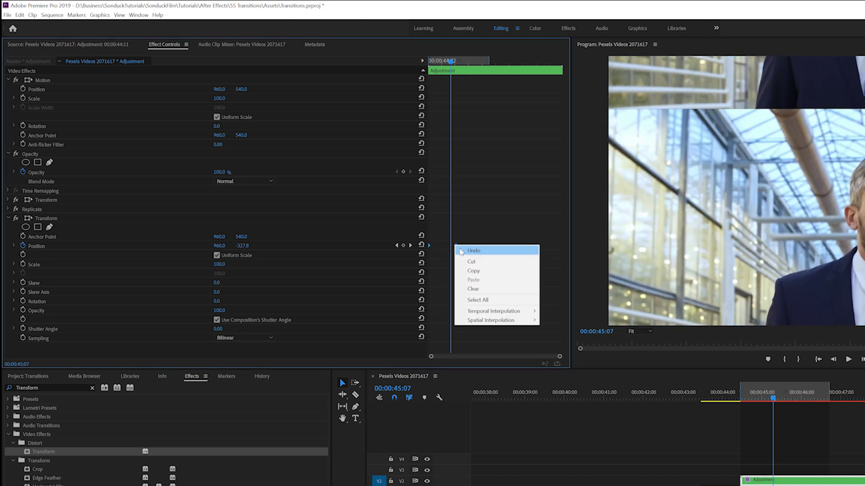
{"action": "mouse_move", "coordinate": [482, 314]}
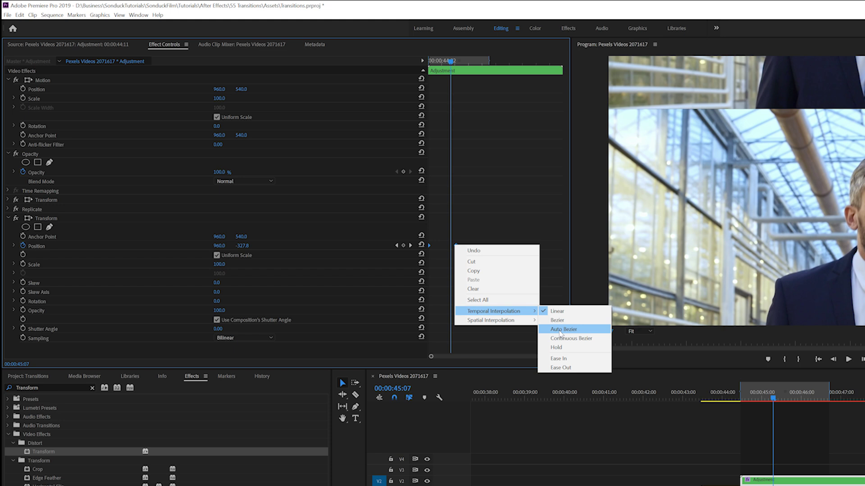
{"action": "left_click", "coordinate": [554, 330]}
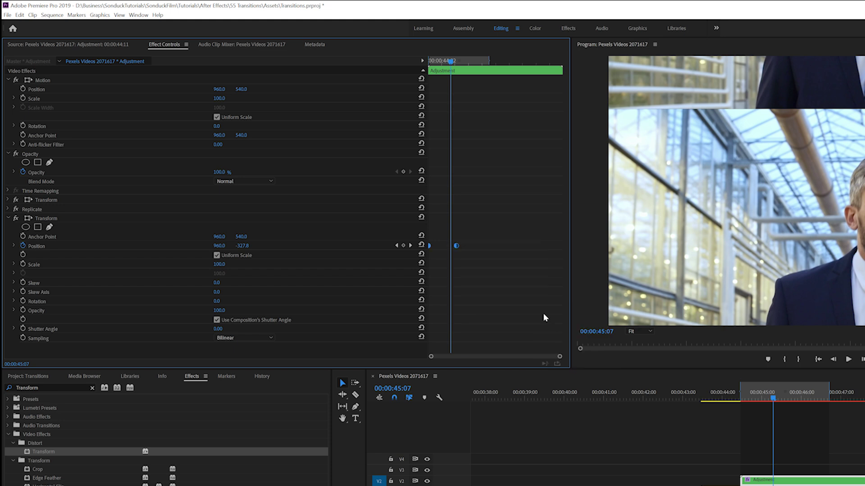
Shape the Position velocity graph into a smooth hump that eases out of the first keyframe and into the second.
{"action": "left_click", "coordinate": [14, 246]}
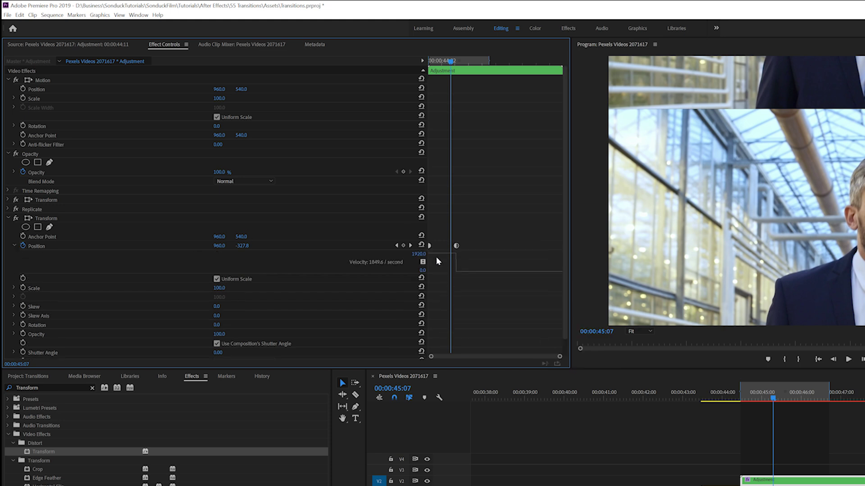
{"action": "left_click_drag", "start_coordinate": [456, 255], "coordinate": [261, 234]}
{"action": "mouse_move", "coordinate": [317, 260]}
{"action": "left_mouse_down"}
{"action": "mouse_move", "coordinate": [276, 270]}
{"action": "mouse_move", "coordinate": [318, 269]}
{"action": "mouse_move", "coordinate": [310, 269]}
{"action": "left_mouse_up"}
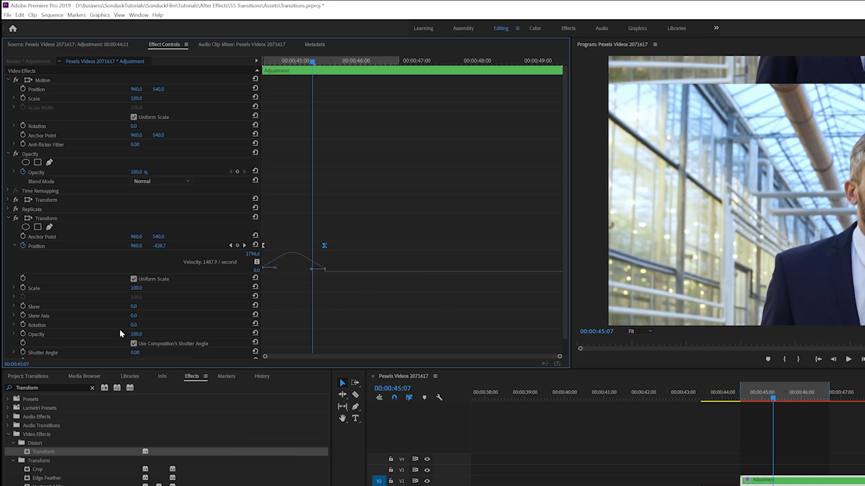
{"action": "scroll", "coordinate": [128, 336], "scroll_direction": "down", "scroll_amount": 1}
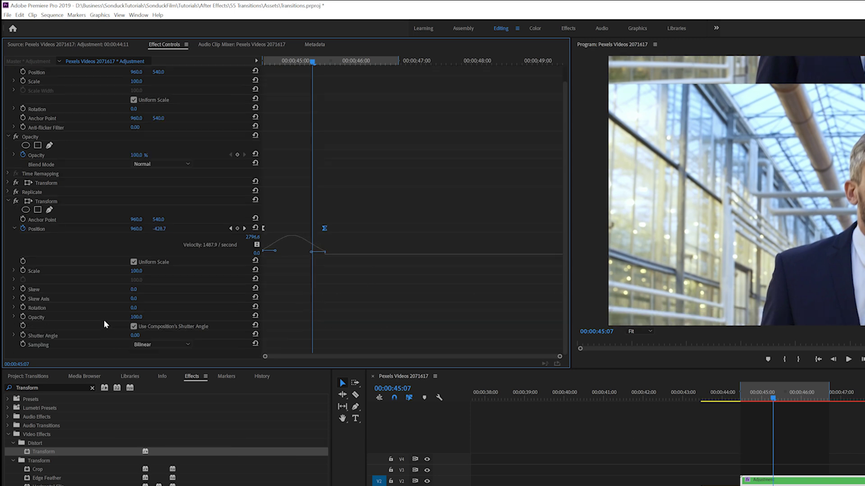
Turn off the composition's shutter angle on the second Transform effect and set its Shutter Angle to 360.
{"action": "left_click", "coordinate": [134, 327]}
{"action": "left_click", "coordinate": [135, 335]}
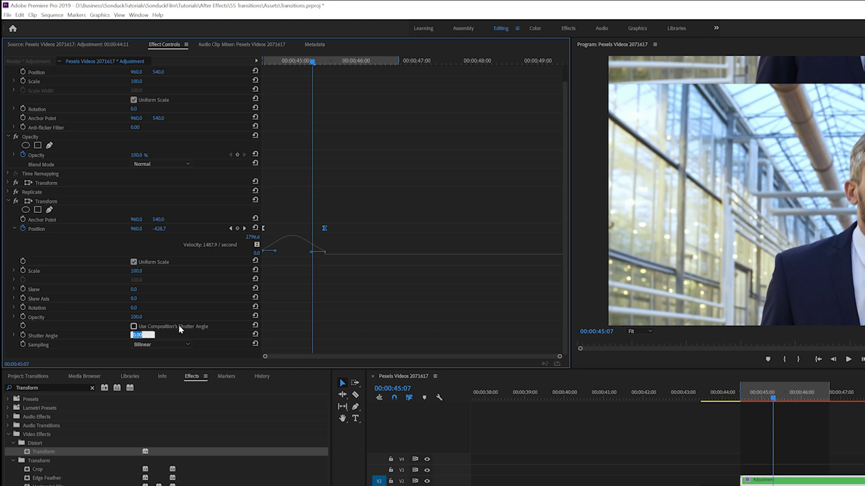
{"action": "type", "text": "360"}
{"action": "key", "text": "Return"}
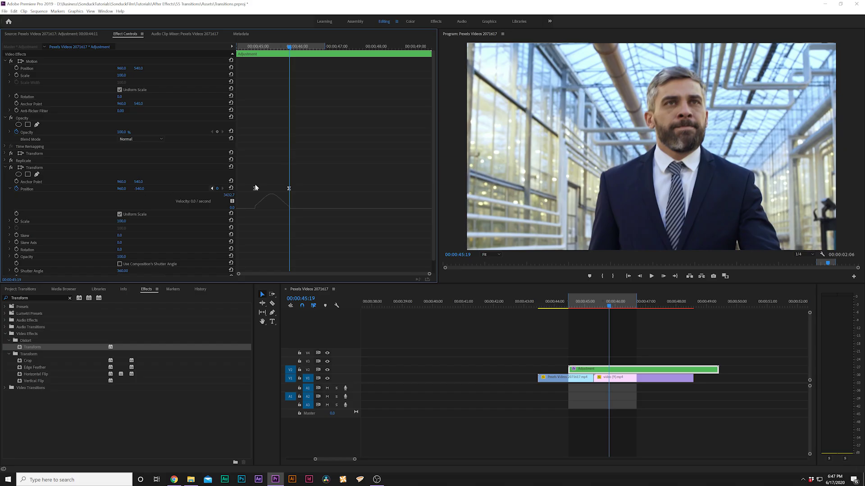
Lower the second Transform's vertical position further at the end keyframe, 00:00:45:19, to speed up the slide, and play back the transition.
{"action": "left_click_drag", "start_coordinate": [138, 189], "coordinate": [43, 190]}
{"action": "left_click_drag", "start_coordinate": [140, 190], "coordinate": [95, 189]}
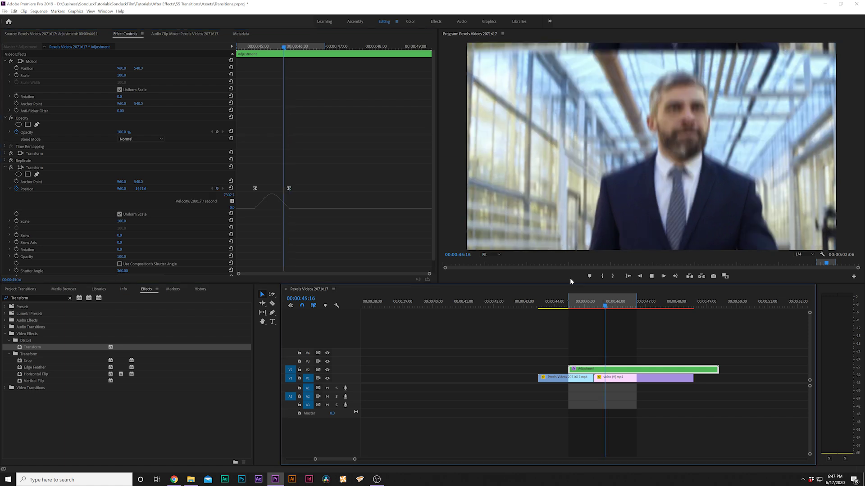
{"action": "left_click_drag", "start_coordinate": [590, 305], "coordinate": [571, 306]}
{"action": "key", "text": "space"}
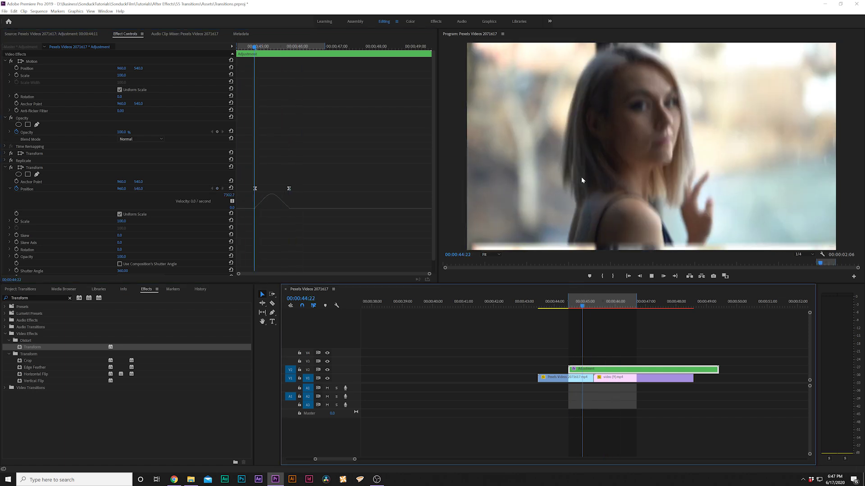
{"action": "key", "text": "space"}
{"action": "left_click_drag", "start_coordinate": [580, 303], "coordinate": [611, 310]}
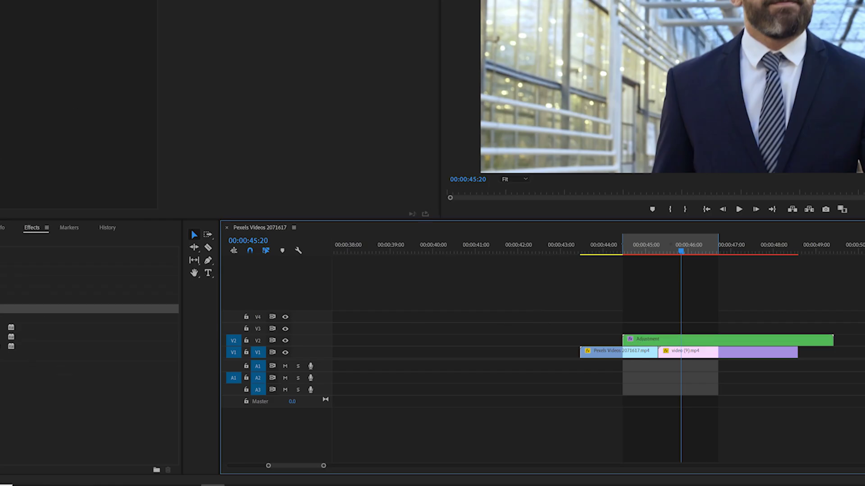
Create a new adjustment layer, place it on V3 above the nested Adjustment clip, and trim it to cover the slide across the cut.
{"action": "key", "text": "shift+1"}
{"action": "left_click", "coordinate": [153, 465]}
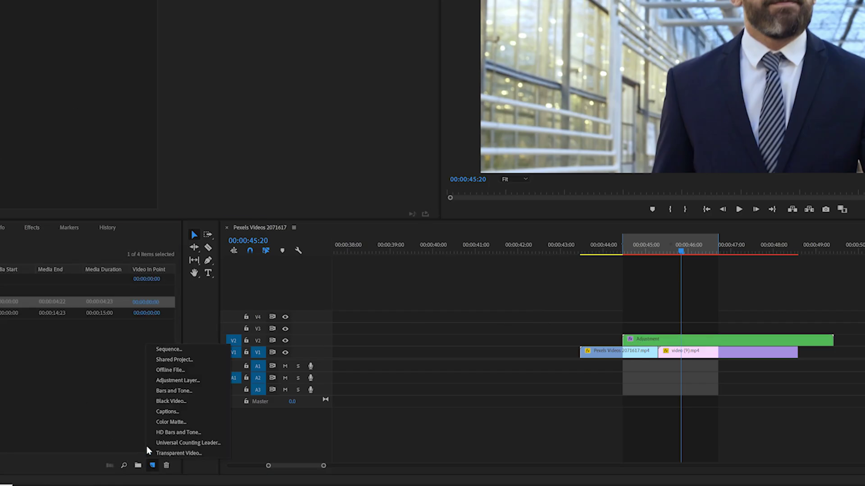
{"action": "left_click", "coordinate": [166, 380]}
{"action": "left_click", "coordinate": [436, 193]}
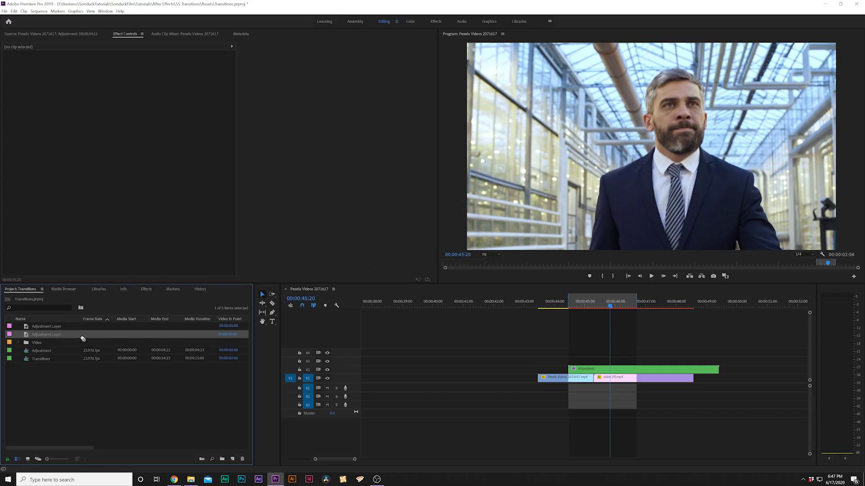
{"action": "left_click_drag", "start_coordinate": [83, 338], "coordinate": [578, 361]}
{"action": "left_click_drag", "start_coordinate": [729, 359], "coordinate": [627, 359]}
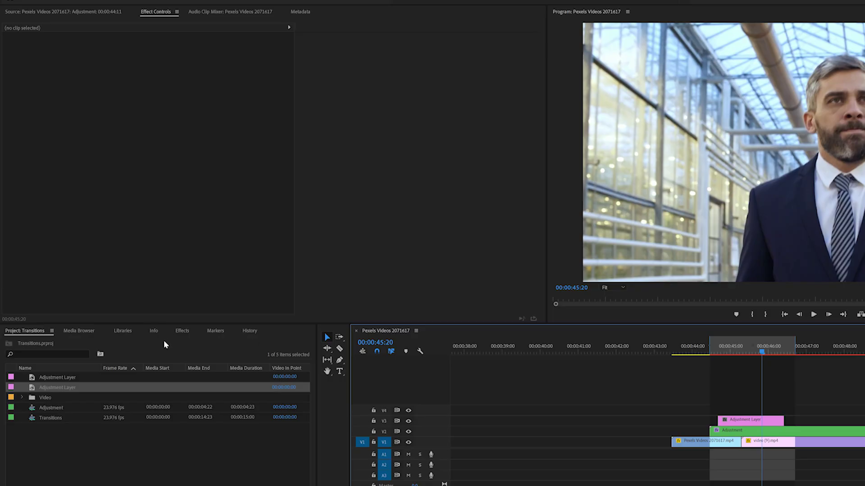
Find Directional Blur among the Blur & Sharpen effects and apply it to the new adjustment layer.
{"action": "left_click", "coordinate": [145, 290]}
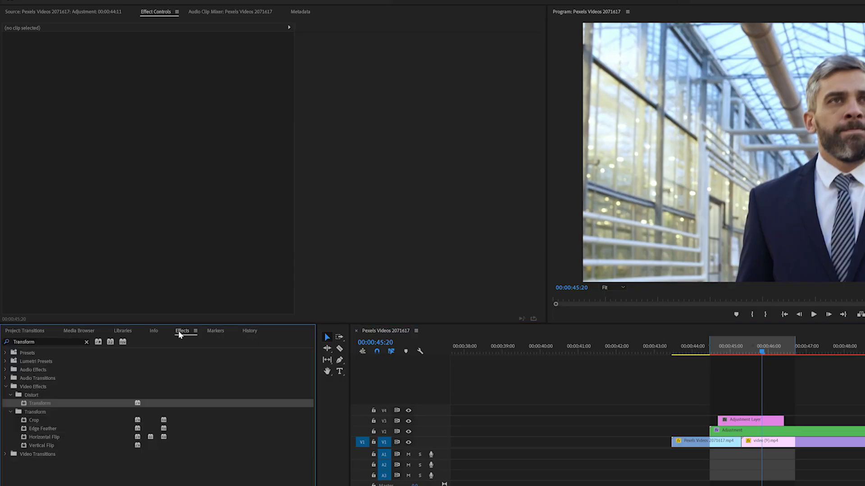
{"action": "left_click", "coordinate": [86, 342]}
{"action": "left_click", "coordinate": [6, 387]}
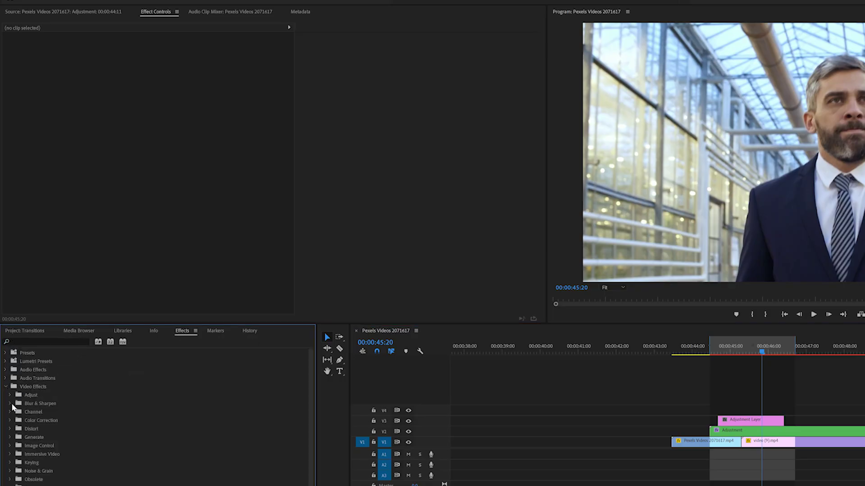
{"action": "left_click", "coordinate": [10, 404]}
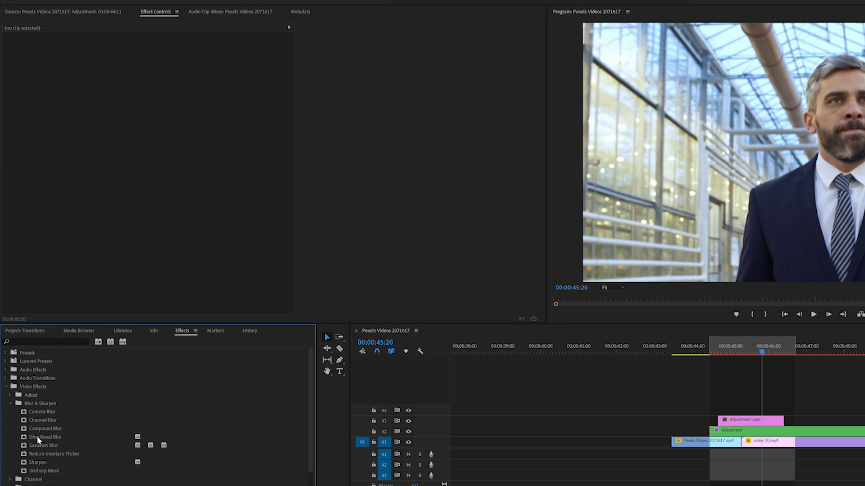
{"action": "left_click_drag", "start_coordinate": [36, 437], "coordinate": [746, 421]}
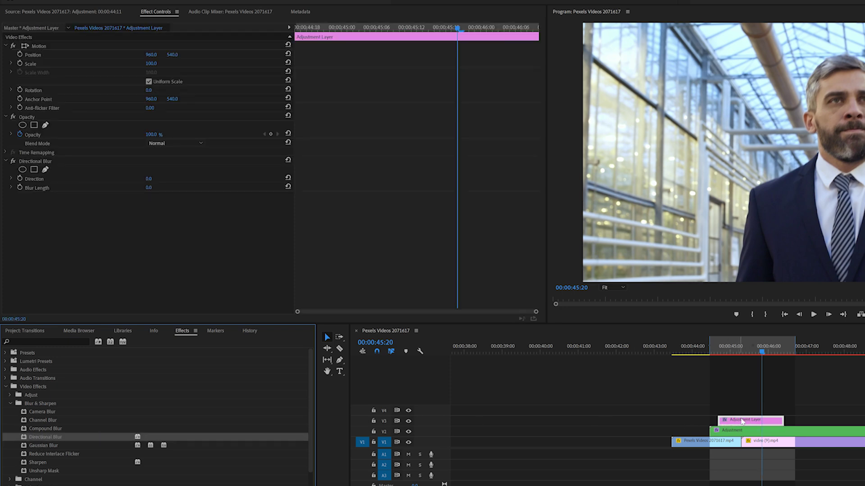
Keyframe the Blur Length at 0 at the adjustment layer's start, 00:00:44:16, and again where the slide ends.
{"action": "left_click", "coordinate": [719, 349]}
{"action": "key", "text": "Left"}
{"action": "key", "text": "Right"}
{"action": "key", "text": "Left"}
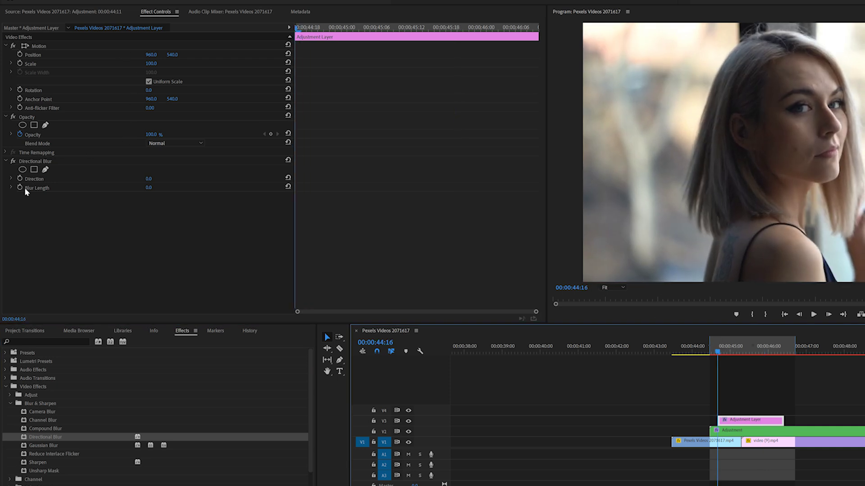
{"action": "left_click", "coordinate": [20, 187]}
{"action": "left_click", "coordinate": [351, 36]}
{"action": "left_click_drag", "start_coordinate": [351, 36], "coordinate": [441, 47]}
{"action": "left_click", "coordinate": [270, 187]}
Add a middle keyframe at 00:00:45:04 with a Blur Length of 40.
{"action": "left_click", "coordinate": [363, 31]}
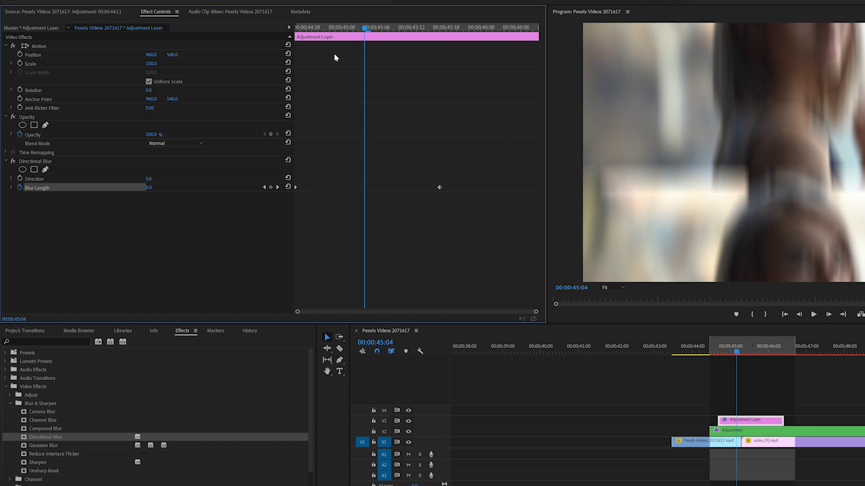
{"action": "left_click", "coordinate": [149, 188]}
{"action": "type", "text": "40"}
{"action": "left_click", "coordinate": [170, 244]}
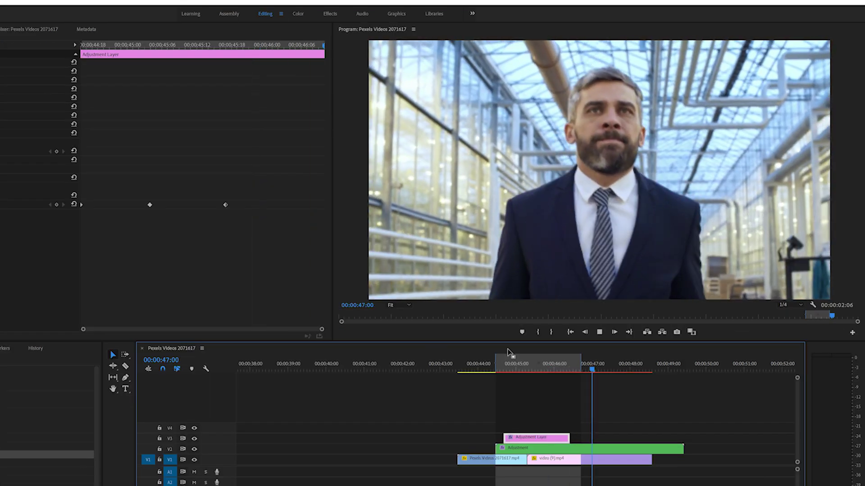
Play back the blurred slide transition from its start to check the motion.
{"action": "key", "text": "space"}
{"action": "left_click", "coordinate": [504, 360]}
{"action": "key", "text": "space"}
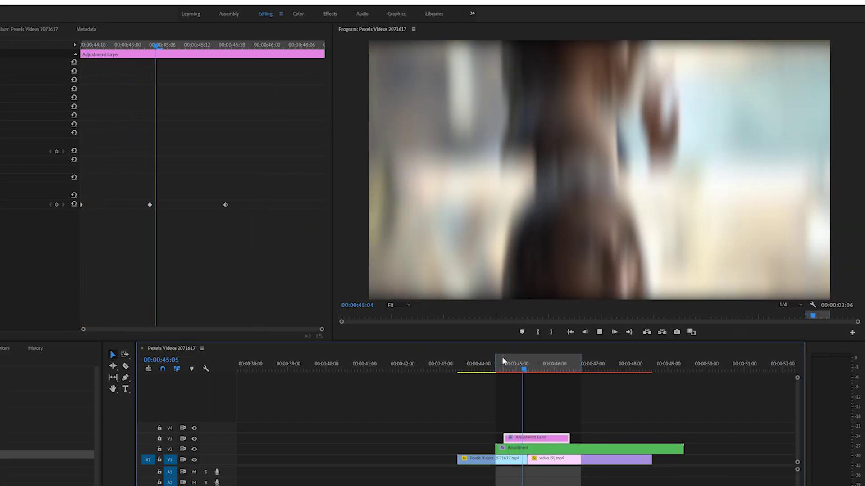
{"action": "key", "text": "space"}
Duplicate the nested Adjustment clip onto V2 above the second pair of clips, around 00:00:56:04.
{"action": "key", "text": "minus"}
{"action": "key", "text": "minus"}
{"action": "key", "text": "minus"}
{"action": "key", "text": "minus"}
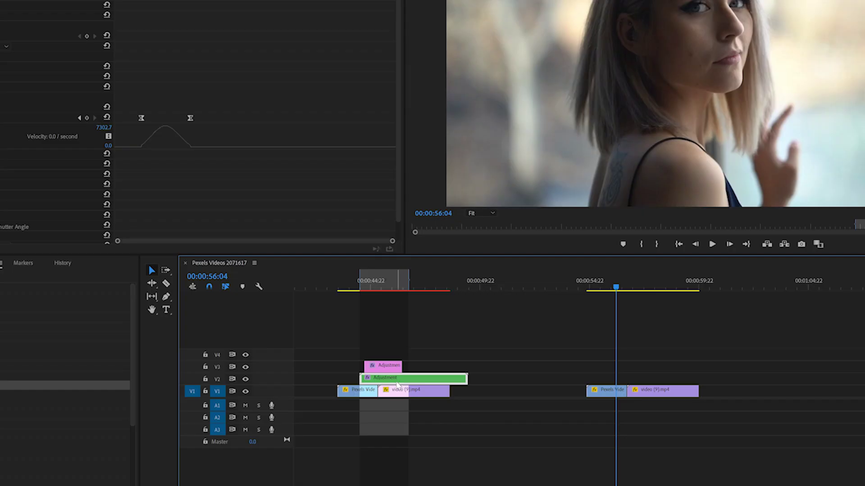
{"action": "left_click_drag", "start_coordinate": [381, 382], "coordinate": [619, 378]}
{"action": "key", "text": "equal"}
{"action": "key", "text": "equal"}
{"action": "key", "text": "equal"}
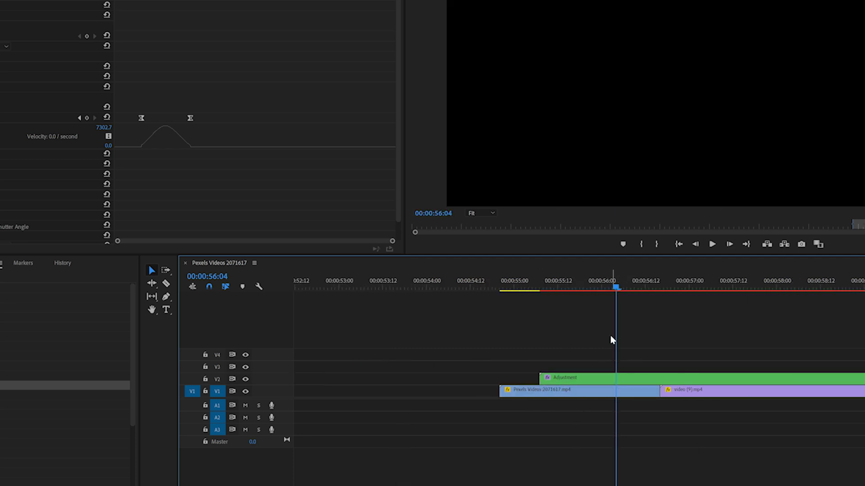
Remove both Transform effects and Replicate from the copied Adjustment clip and add a fresh Transform effect to it.
{"action": "left_click", "coordinate": [504, 379]}
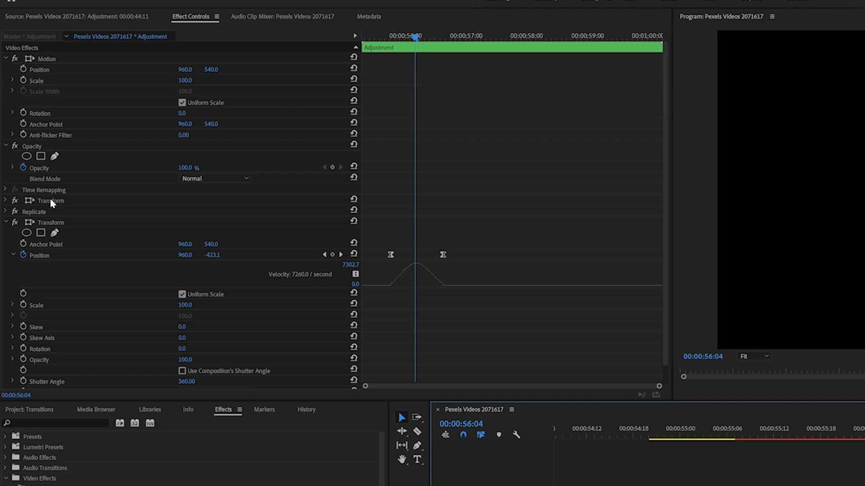
{"action": "left_click", "coordinate": [51, 201]}
{"action": "left_click", "coordinate": [51, 223]}
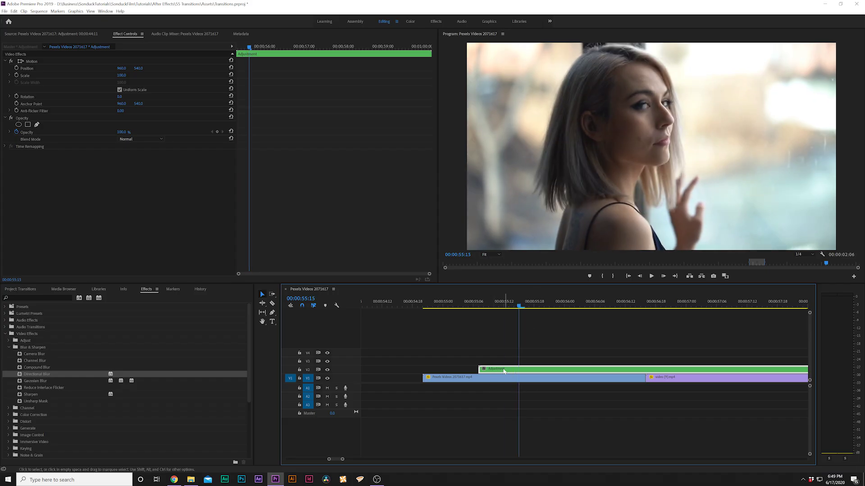
{"action": "left_click", "coordinate": [24, 298]}
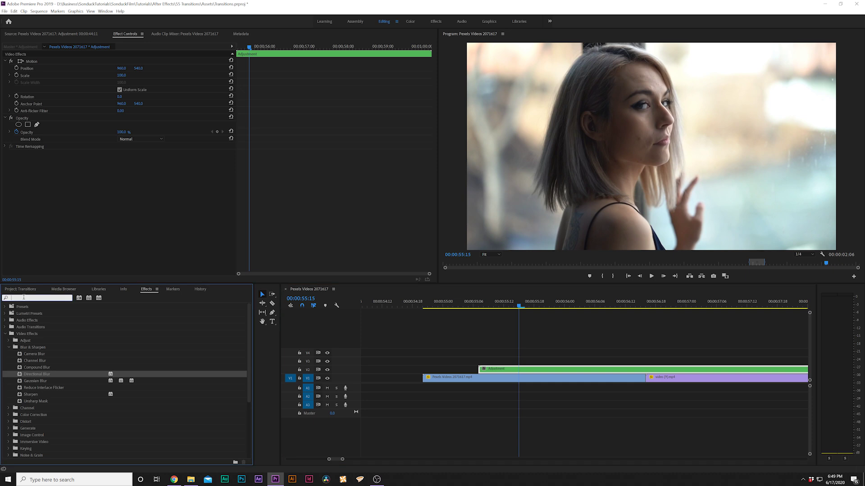
{"action": "type", "text": "Transform"}
{"action": "left_click_drag", "start_coordinate": [32, 347], "coordinate": [79, 213]}
Move the copied Adjustment clip so it starts at 00:00:56:08, shortly before the cut.
{"action": "left_click_drag", "start_coordinate": [249, 48], "coordinate": [238, 49]}
{"action": "left_click_drag", "start_coordinate": [509, 371], "coordinate": [575, 371]}
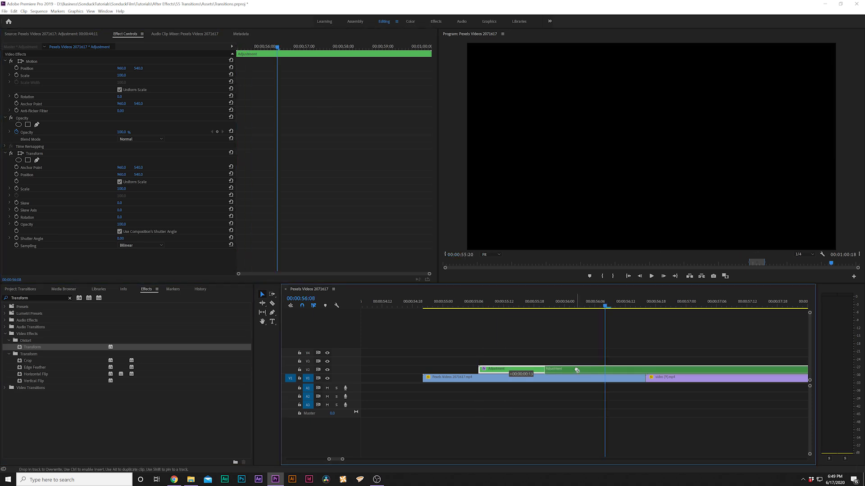
{"action": "left_click_drag", "start_coordinate": [564, 371], "coordinate": [628, 369]}
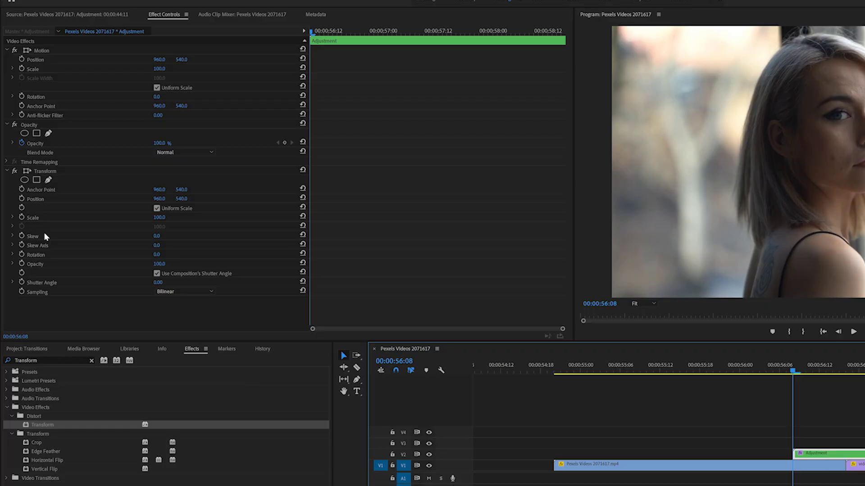
Keyframe the Transform's Scale from 100 at the clip's start to 169 at the cut, 00:00:56:16.
{"action": "left_click", "coordinate": [23, 218]}
{"action": "left_click_drag", "start_coordinate": [374, 35], "coordinate": [347, 52]}
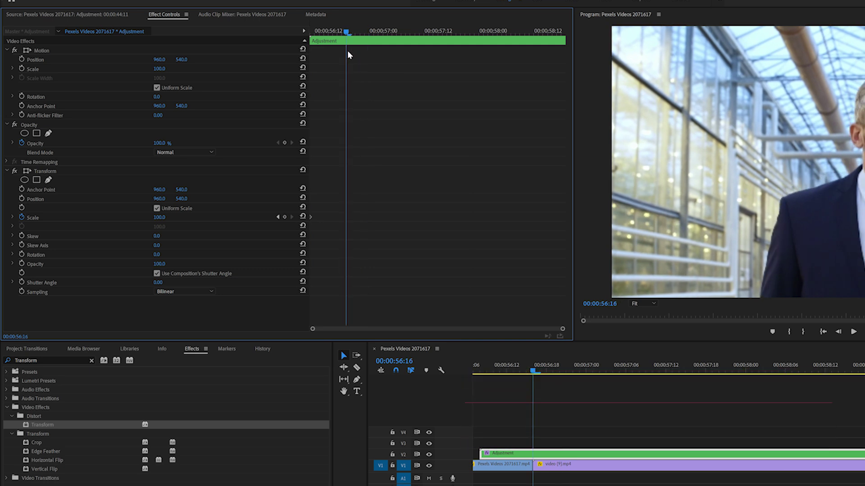
{"action": "left_click_drag", "start_coordinate": [164, 221], "coordinate": [194, 220]}
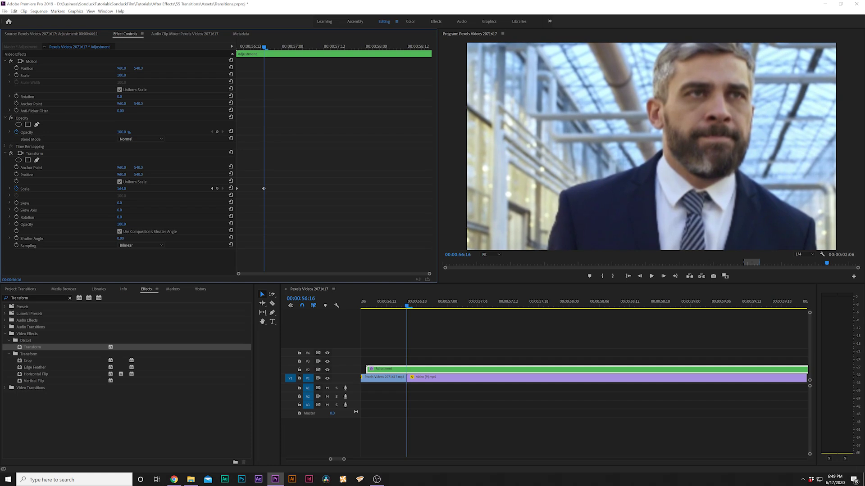
{"action": "left_click_drag", "start_coordinate": [122, 189], "coordinate": [124, 188]}
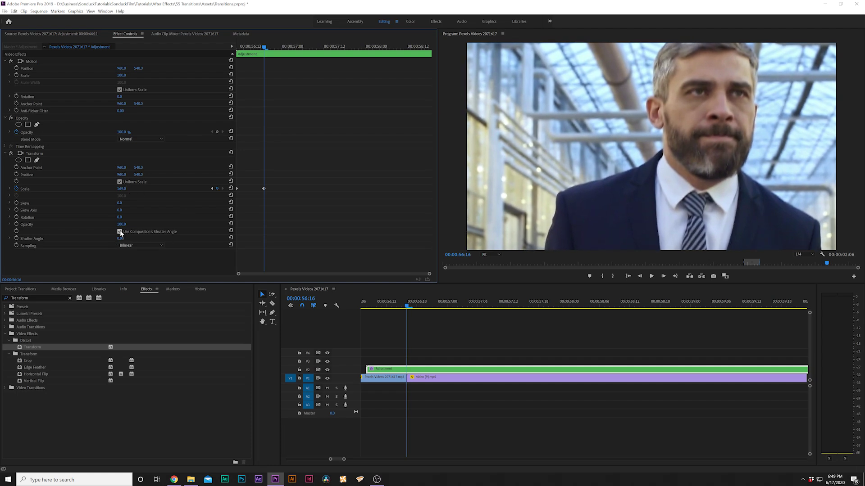
Turn off the composition's shutter angle for the scale Transform and set its Shutter Angle to 360.
{"action": "left_click", "coordinate": [121, 238]}
{"action": "type", "text": "360"}
{"action": "left_click", "coordinate": [171, 270]}
Trim the Adjustment clip's end back to the cut and place a duplicate of it directly after the cut.
{"action": "left_click_drag", "start_coordinate": [395, 302], "coordinate": [496, 305]}
{"action": "key", "text": "minus"}
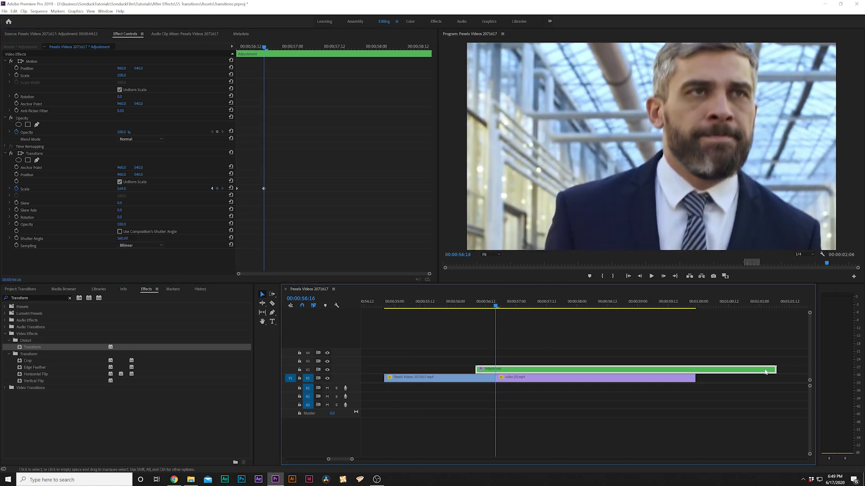
{"action": "left_click_drag", "start_coordinate": [765, 371], "coordinate": [486, 373]}
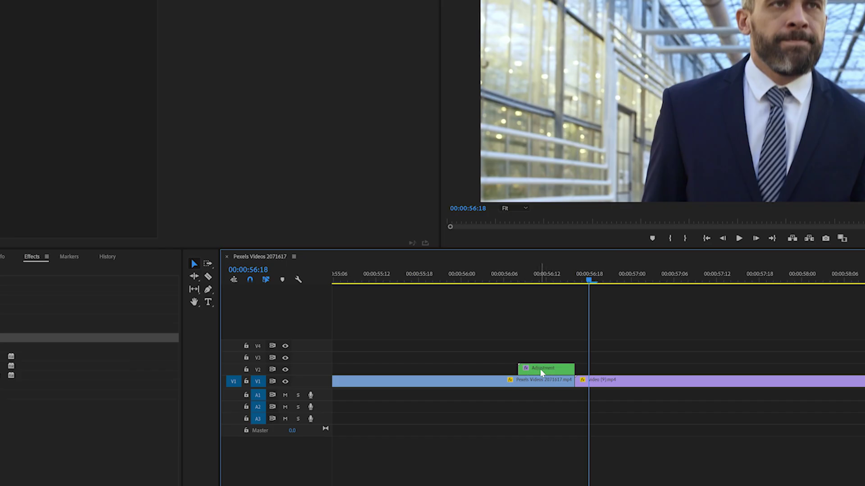
{"action": "left_click", "coordinate": [539, 369]}
{"action": "left_click_drag", "start_coordinate": [539, 369], "coordinate": [594, 373]}
{"action": "left_click", "coordinate": [594, 372]}
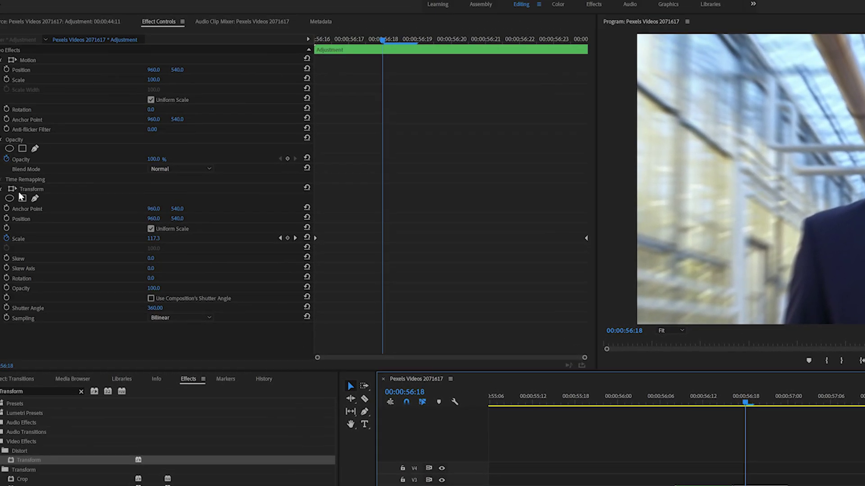
Delete the keyframed Transform from the duplicated Adjustment clip and apply a new Transform effect.
{"action": "left_click", "coordinate": [37, 197]}
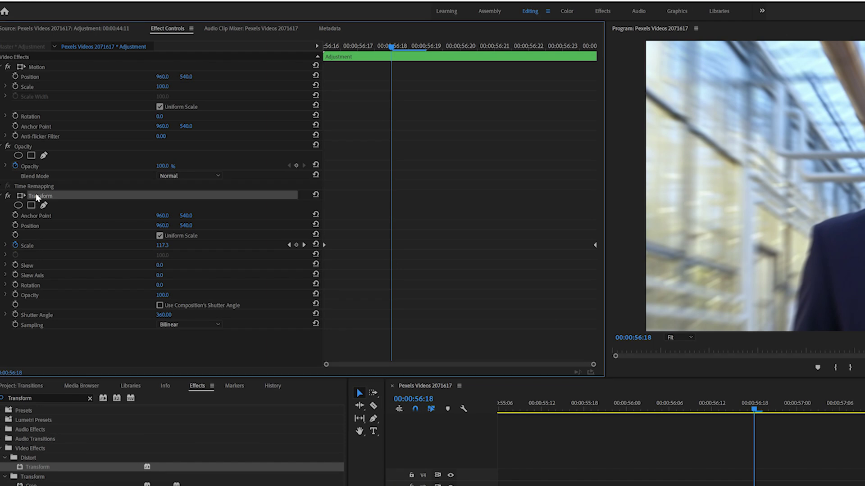
{"action": "key", "text": "Delete"}
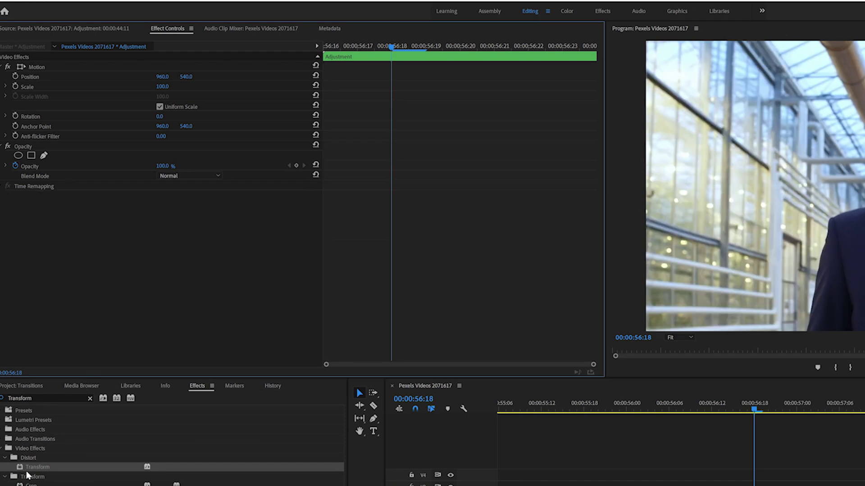
{"action": "left_click_drag", "start_coordinate": [37, 467], "coordinate": [102, 292]}
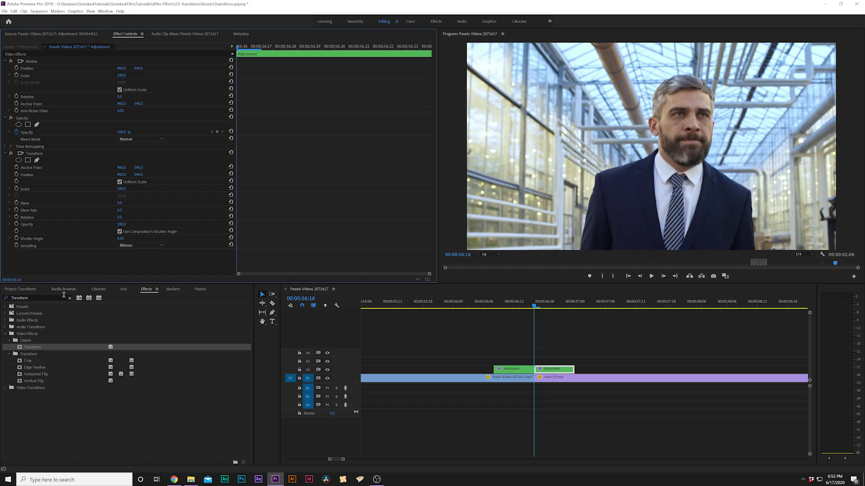
Add Replicate above Transform on the Adjustment clip after the cut and set its Count to 3.
{"action": "left_click", "coordinate": [91, 399]}
{"action": "left_click", "coordinate": [46, 297]}
{"action": "type", "text": "Repli"}
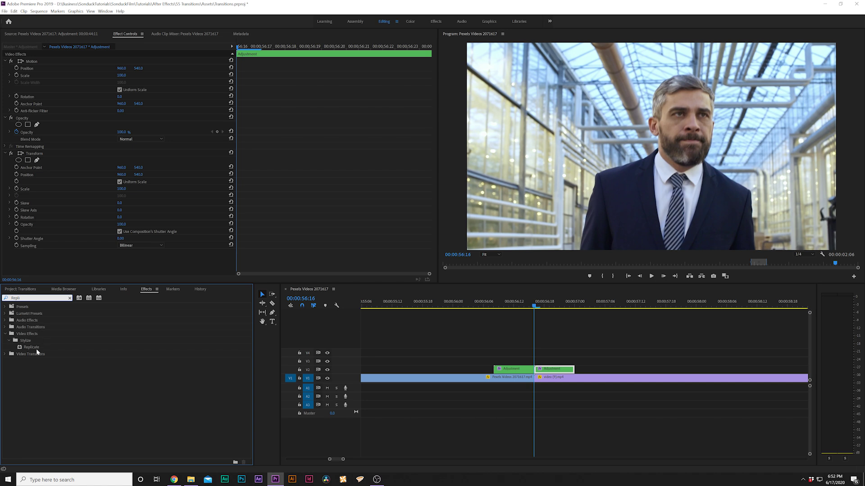
{"action": "left_click_drag", "start_coordinate": [34, 347], "coordinate": [32, 151]}
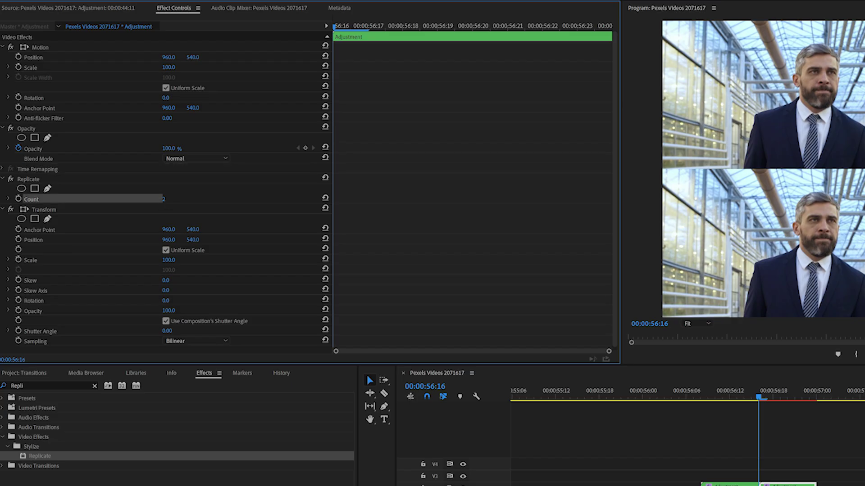
{"action": "left_click", "coordinate": [118, 168]}
{"action": "type", "text": "3"}
{"action": "key", "text": "Return"}
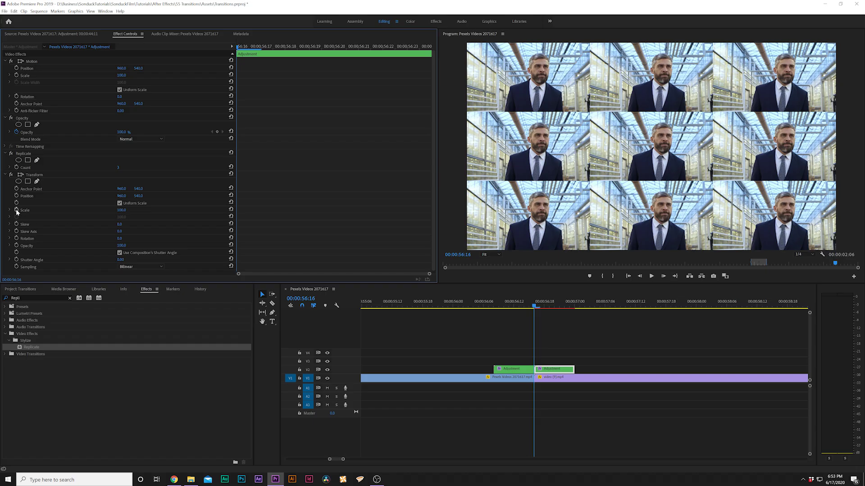
Keyframe the second Adjustment clip's Transform Scale from 100 at the cut to 300 at 00:00:56:21.
{"action": "left_click", "coordinate": [16, 210]}
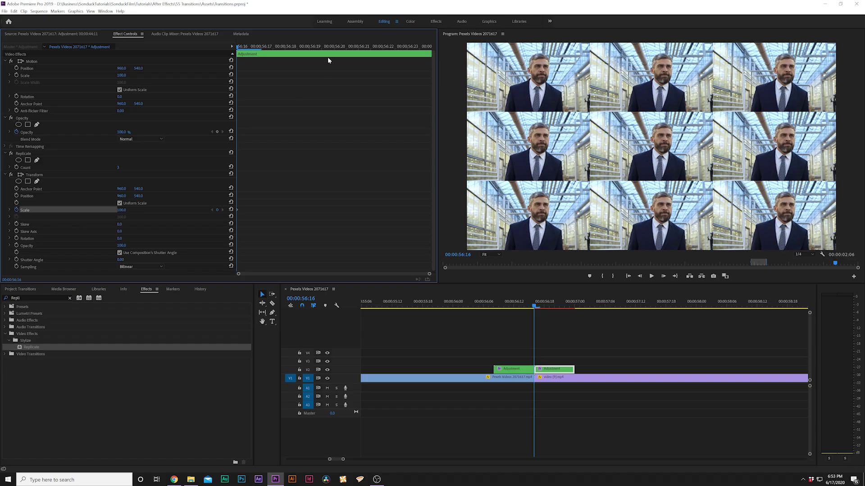
{"action": "left_click_drag", "start_coordinate": [254, 52], "coordinate": [378, 55]}
{"action": "left_click", "coordinate": [121, 210]}
{"action": "type", "text": "3"}
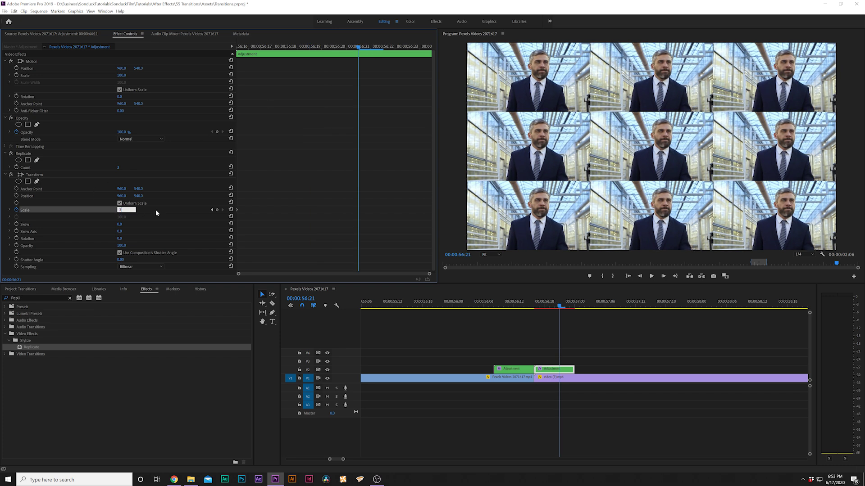
{"action": "type", "text": "00"}
{"action": "key", "text": "Return"}
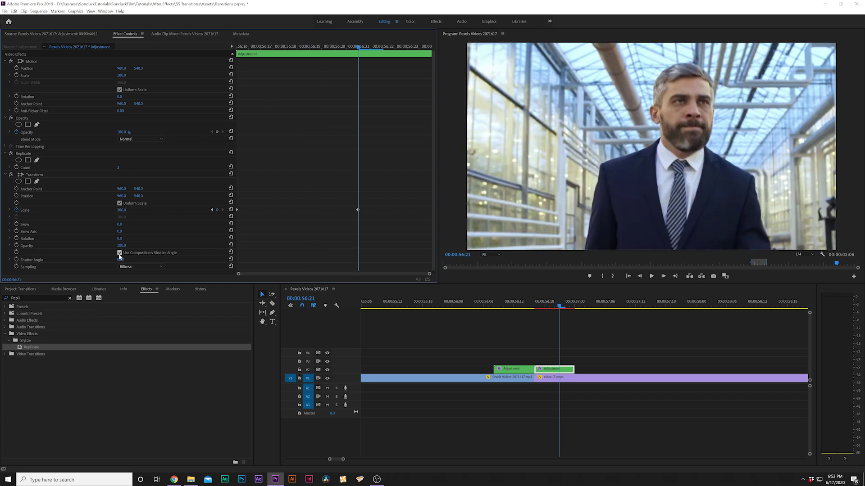
Turn off the composition's shutter angle for this Transform and set its Shutter Angle to 360.
{"action": "left_click", "coordinate": [121, 260]}
{"action": "type", "text": "360"}
{"action": "key", "text": "Return"}
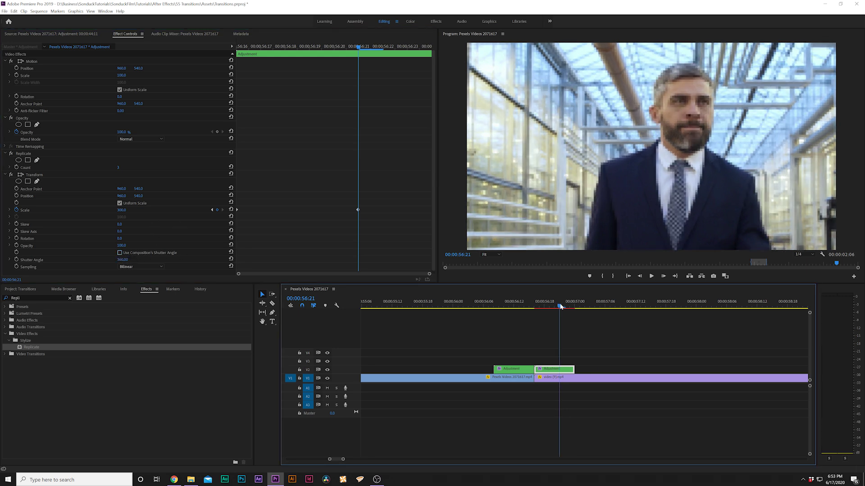
Extend the second Adjustment clip, move its ending Scale keyframe to about 00:00:57:05, and play back the transition.
{"action": "key", "text": "Right"}
{"action": "left_click_drag", "start_coordinate": [359, 209], "coordinate": [447, 223]}
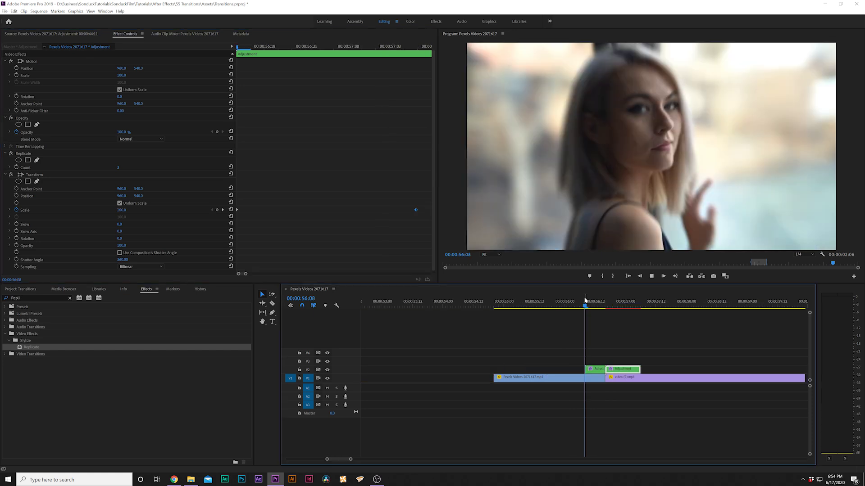
{"action": "key", "text": "space"}
{"action": "key", "text": "space"}
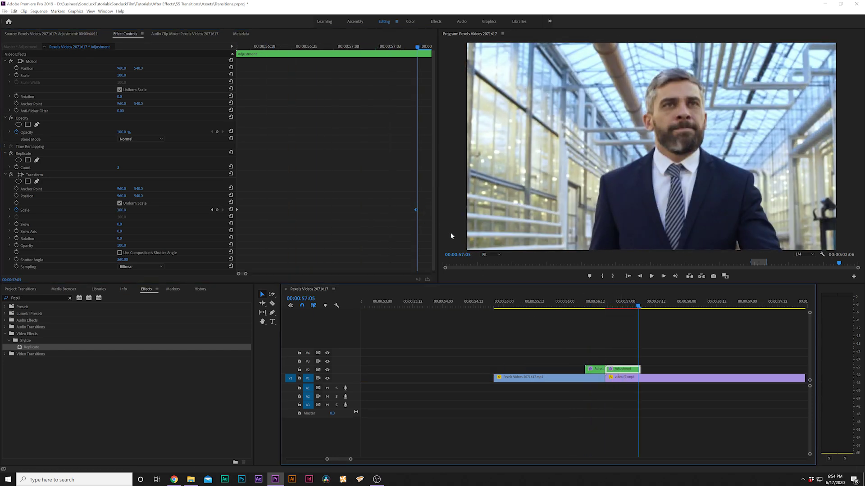
Place the pink Adjustment Layer from the earlier transition on V3, above the two Adjustment clips around the cut.
{"action": "left_click", "coordinate": [606, 302]}
{"action": "key", "text": "minus"}
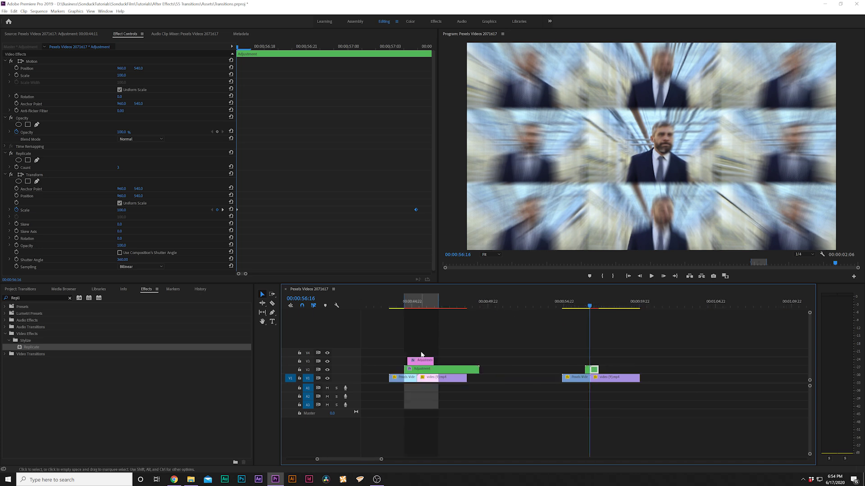
{"action": "left_click_drag", "start_coordinate": [421, 361], "coordinate": [593, 363]}
{"action": "key", "text": "equal"}
{"action": "key", "text": "equal"}
{"action": "key", "text": "equal"}
{"action": "double_click", "coordinate": [585, 362]}
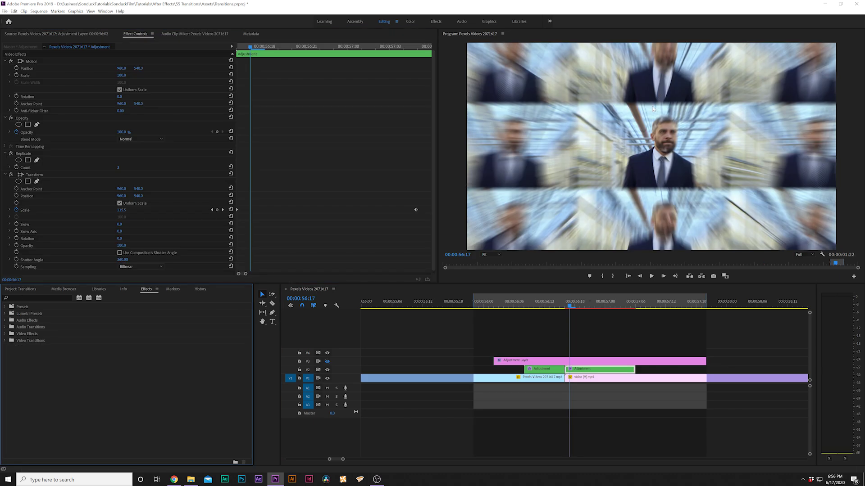
Add the Mirror effect between Replicate and Transform on the Adjustment clip after the cut.
{"action": "left_click", "coordinate": [20, 296]}
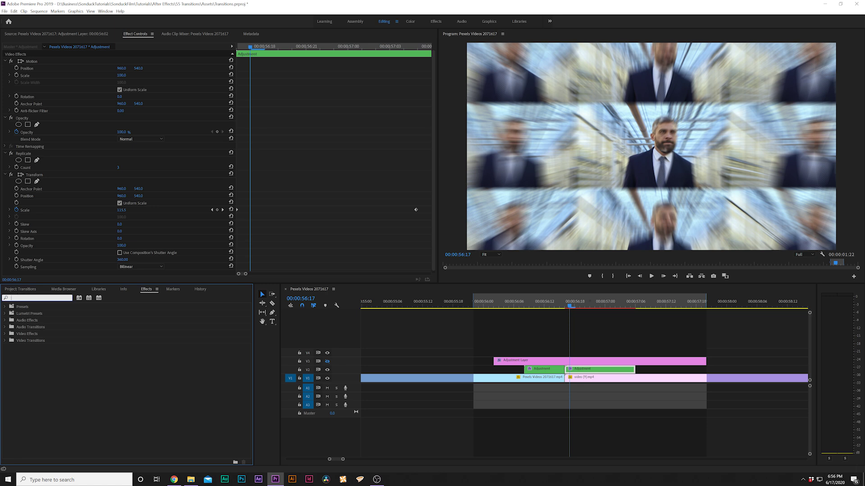
{"action": "type", "text": "Mirror"}
{"action": "left_click_drag", "start_coordinate": [29, 350], "coordinate": [33, 173]}
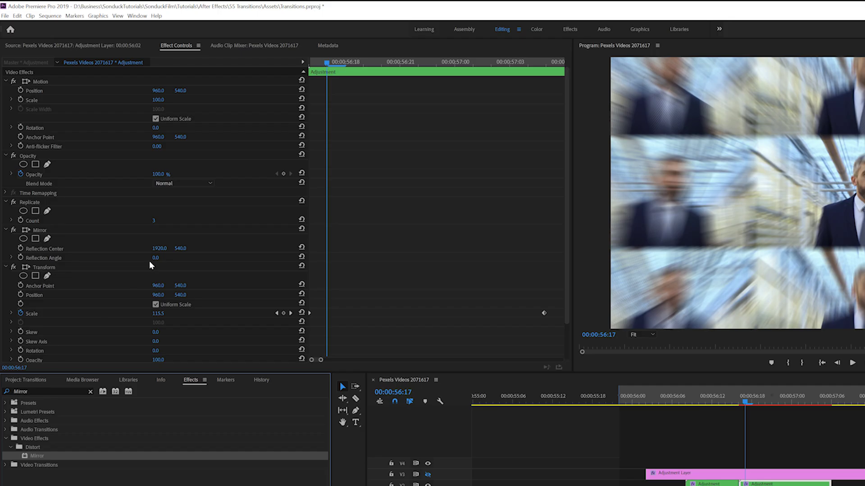
Set the Mirror's Reflection Angle to 90° and the vertical value of its Reflection Center to about 706.
{"action": "left_click", "coordinate": [119, 196]}
{"action": "type", "text": "90"}
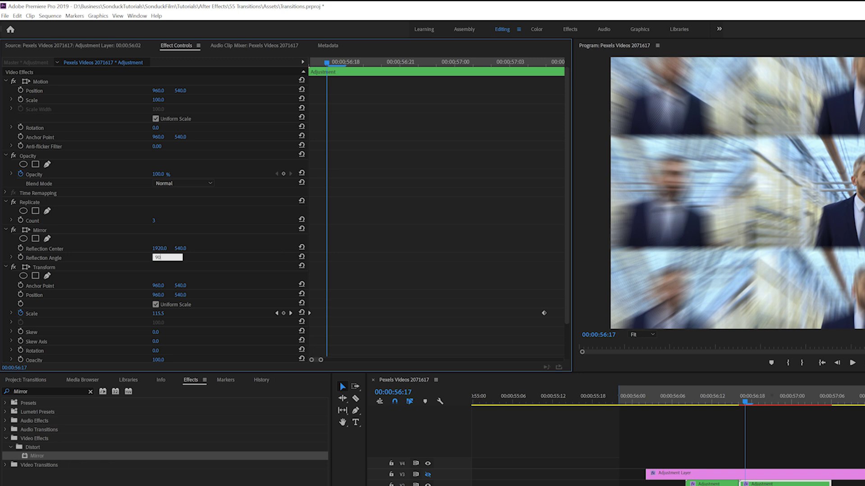
{"action": "key", "text": "Return"}
{"action": "left_click_drag", "start_coordinate": [193, 251], "coordinate": [198, 250]}
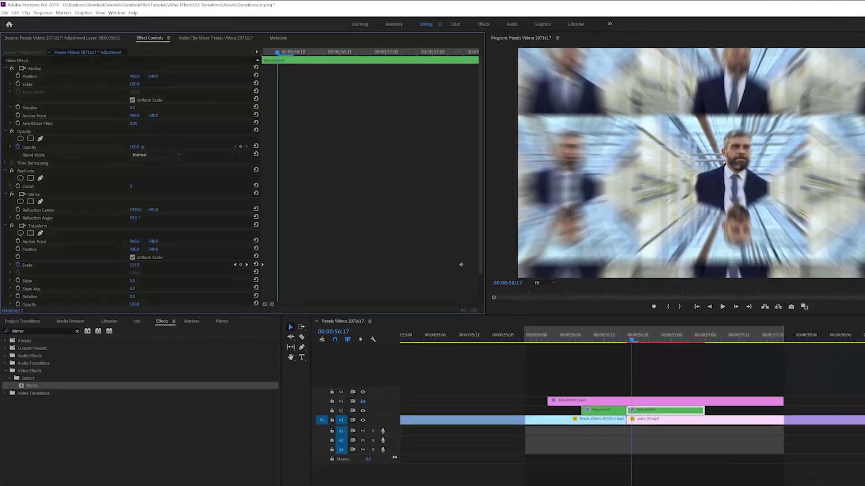
{"action": "left_click_drag", "start_coordinate": [153, 210], "coordinate": [141, 190]}
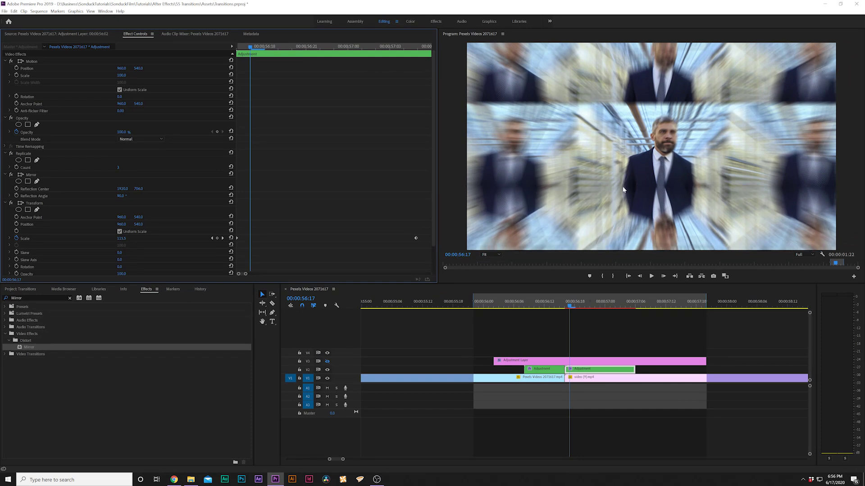
Duplicate the Mirror effect and place the copy directly above Transform.
{"action": "left_click", "coordinate": [31, 175]}
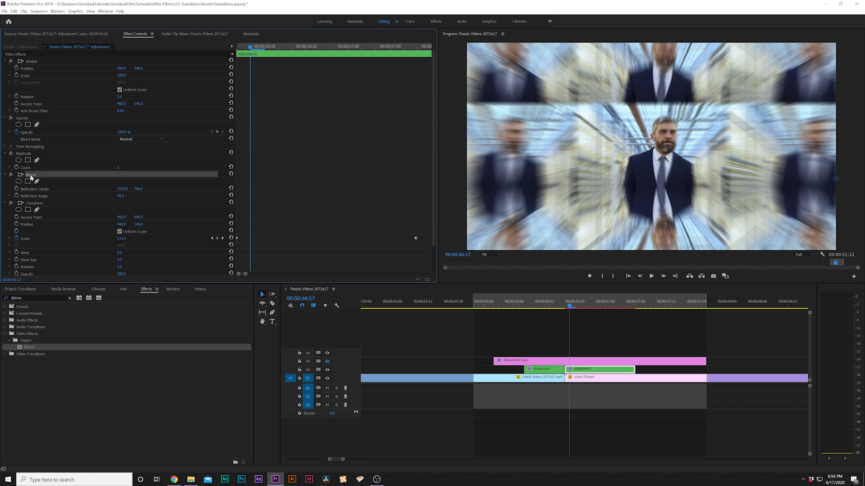
{"action": "key", "text": "ctrl+c"}
{"action": "key", "text": "ctrl+v"}
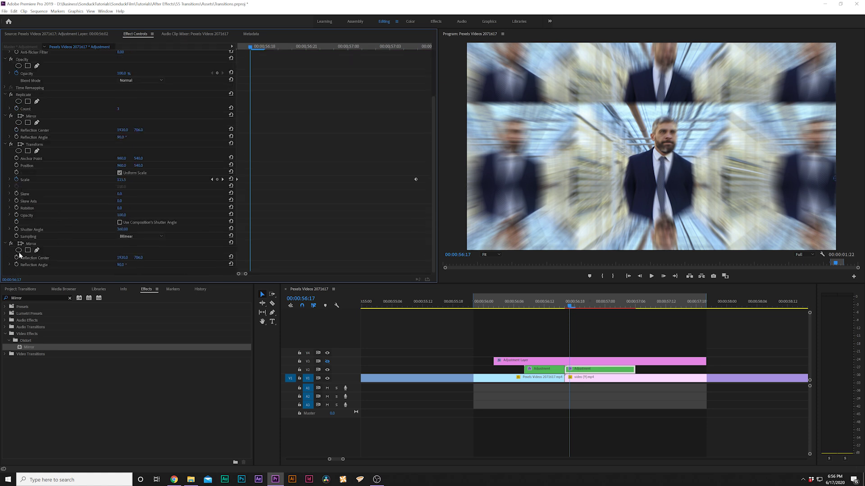
{"action": "left_click", "coordinate": [27, 245]}
{"action": "left_click_drag", "start_coordinate": [33, 144], "coordinate": [34, 145]}
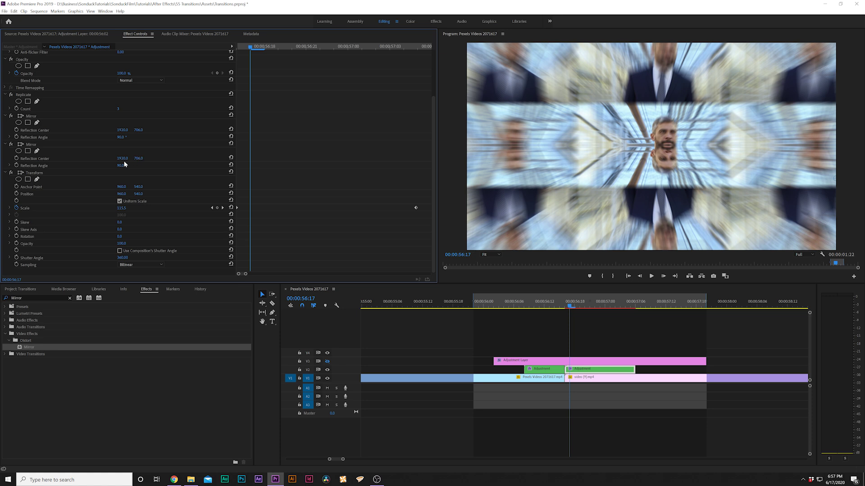
Set the second Mirror's Reflection Angle to -90° and the vertical value of its Reflection Center to about 410.
{"action": "left_click", "coordinate": [128, 164]}
{"action": "type", "text": "90"}
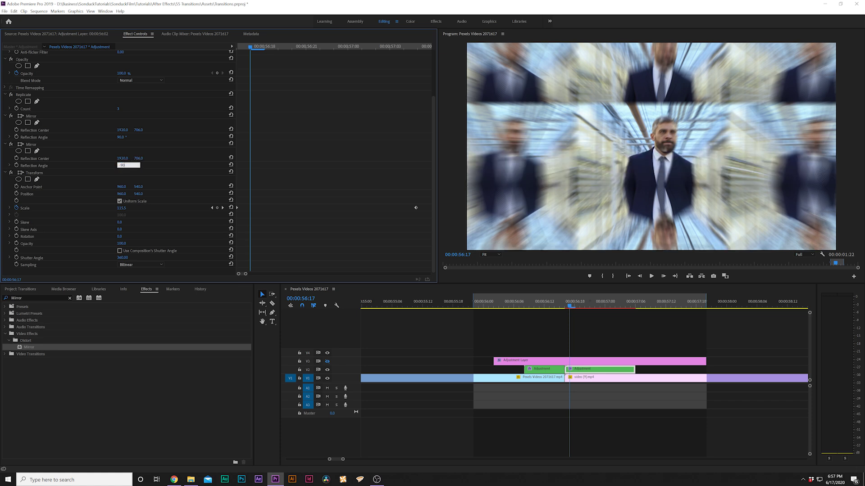
{"action": "left_click", "coordinate": [166, 171]}
{"action": "left_click_drag", "start_coordinate": [138, 159], "coordinate": [64, 159]}
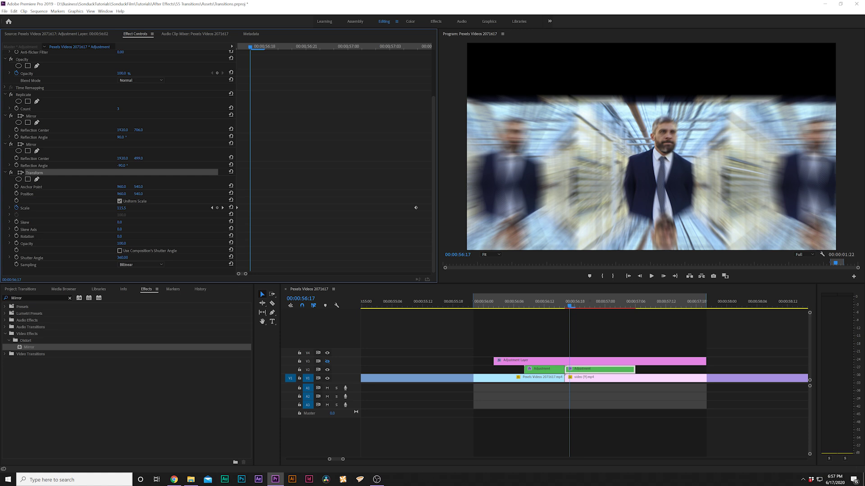
{"action": "left_click_drag", "start_coordinate": [138, 158], "coordinate": [98, 158]}
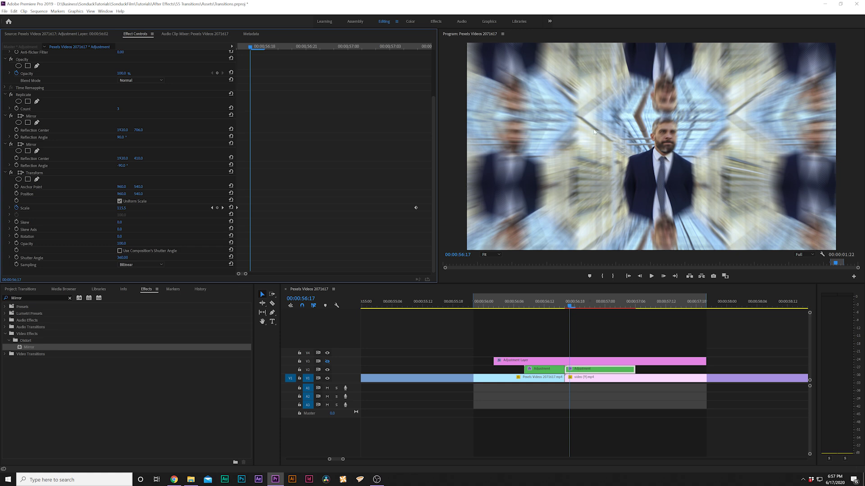
Show the V3 track again and set the second Mirror's vertical Reflection Center to about 374 while viewing 00:00:57:02.
{"action": "left_click", "coordinate": [327, 361]}
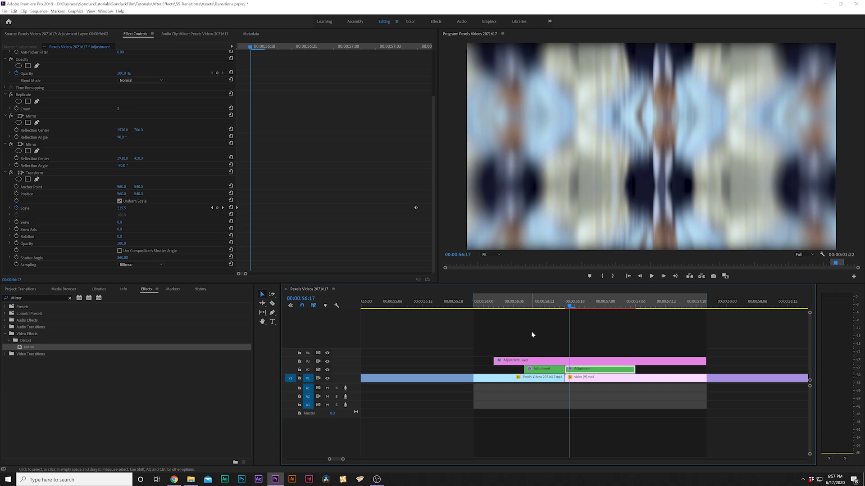
{"action": "left_click_drag", "start_coordinate": [562, 307], "coordinate": [616, 307]}
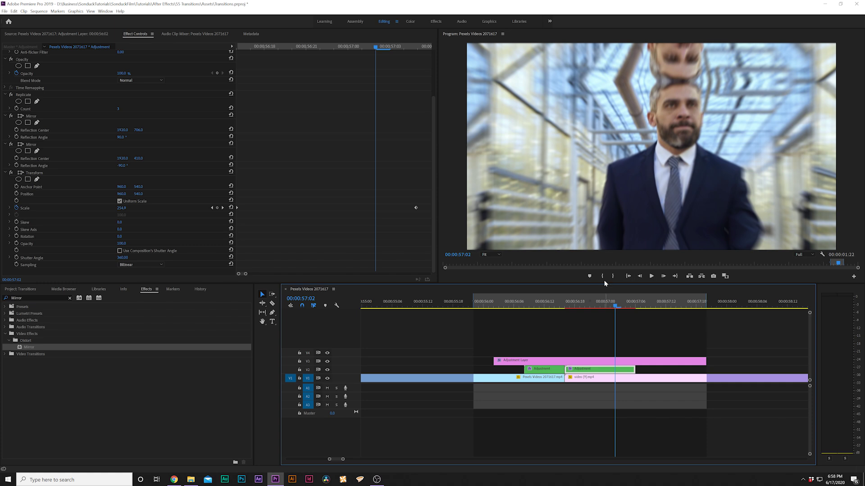
{"action": "left_click_drag", "start_coordinate": [138, 158], "coordinate": [123, 158]}
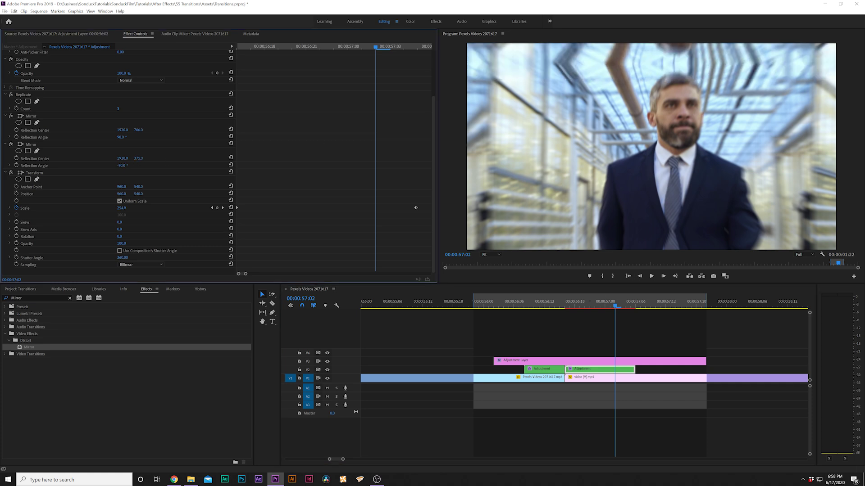
{"action": "left_click_drag", "start_coordinate": [122, 158], "coordinate": [122, 158]}
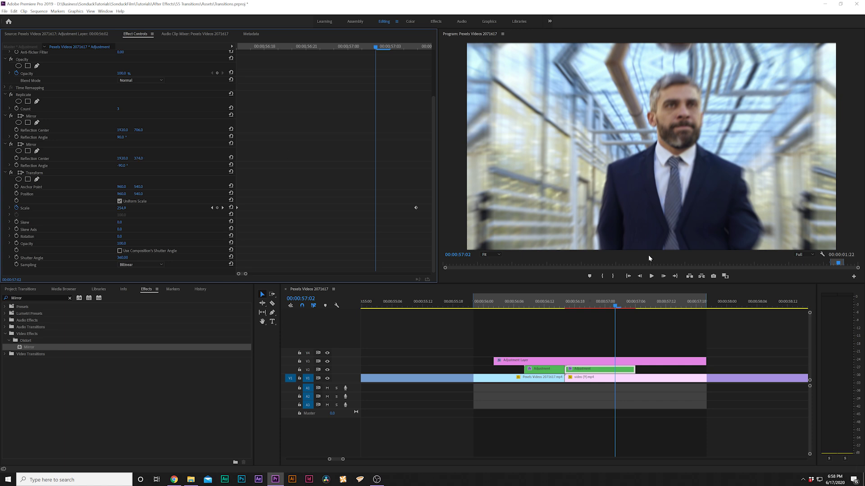
Trim the end of the second Adjustment clip back to its last Scale keyframe and review the transition.
{"action": "left_click", "coordinate": [631, 305]}
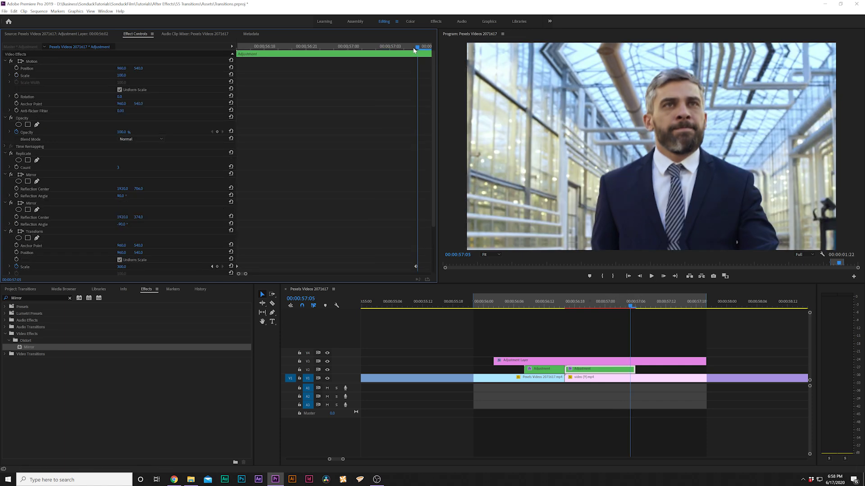
{"action": "left_click_drag", "start_coordinate": [634, 370], "coordinate": [629, 370]}
{"action": "left_click", "coordinate": [622, 304]}
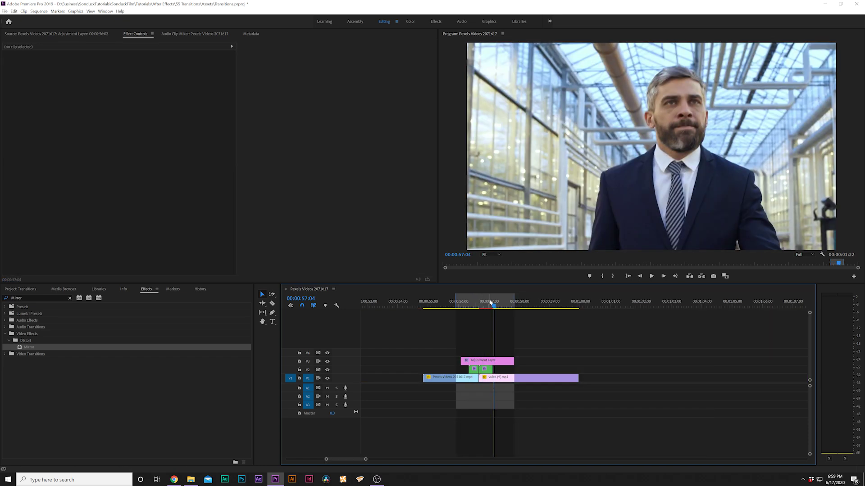
{"action": "left_click", "coordinate": [497, 306]}
{"action": "mouse_move", "coordinate": [499, 309]}
{"action": "left_mouse_down"}
{"action": "mouse_move", "coordinate": [477, 310]}
{"action": "mouse_move", "coordinate": [491, 309]}
{"action": "left_mouse_up"}
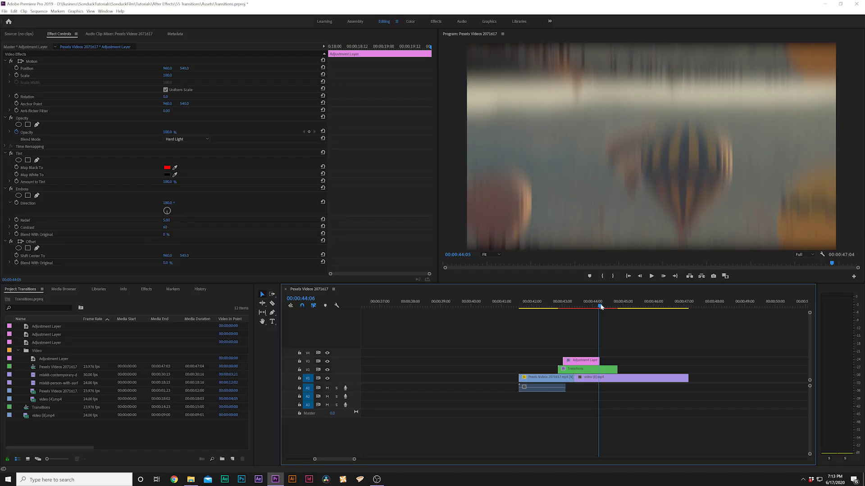
Move the balloon transition's Adjustment Layer and green Transitions clip up one track, and add a new Adjustment Layer beneath them on V2.
{"action": "left_click_drag", "start_coordinate": [601, 306], "coordinate": [629, 307]}
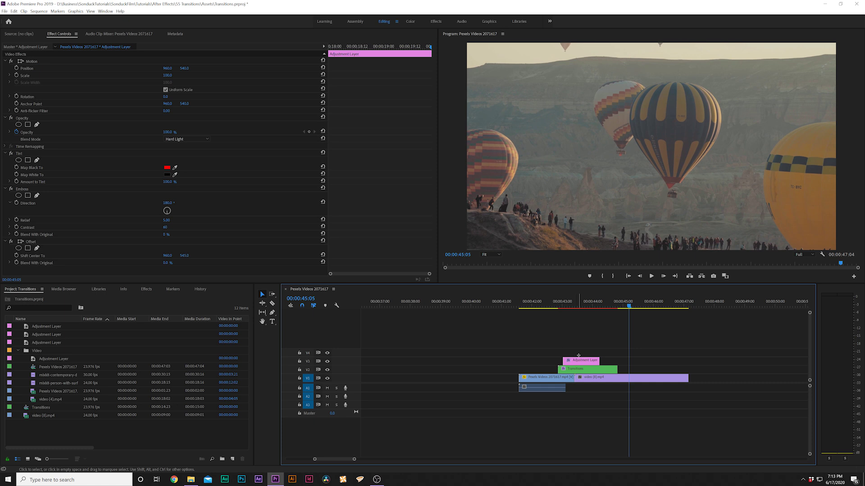
{"action": "mouse_move", "coordinate": [578, 356]}
{"action": "left_mouse_down"}
{"action": "mouse_move", "coordinate": [570, 369]}
{"action": "mouse_move", "coordinate": [581, 362]}
{"action": "left_mouse_up"}
{"action": "mouse_move", "coordinate": [580, 302]}
{"action": "left_mouse_down"}
{"action": "mouse_move", "coordinate": [563, 304]}
{"action": "mouse_move", "coordinate": [584, 306]}
{"action": "left_mouse_up"}
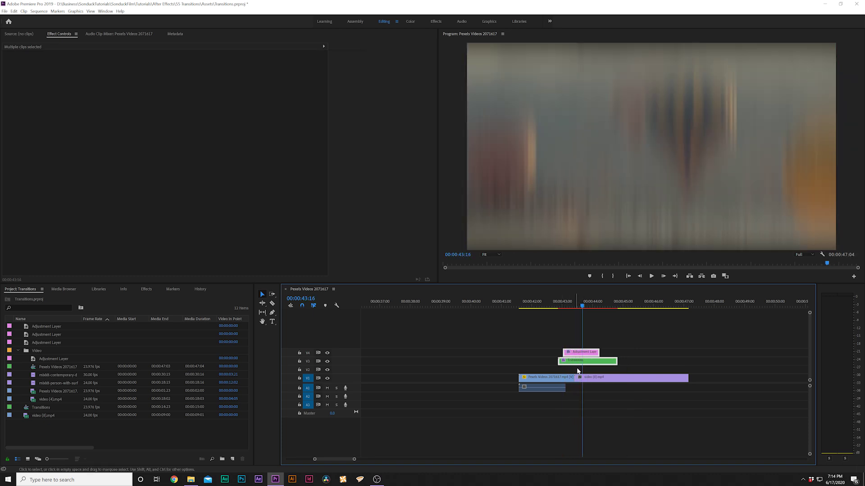
{"action": "left_click_drag", "start_coordinate": [36, 335], "coordinate": [577, 371]}
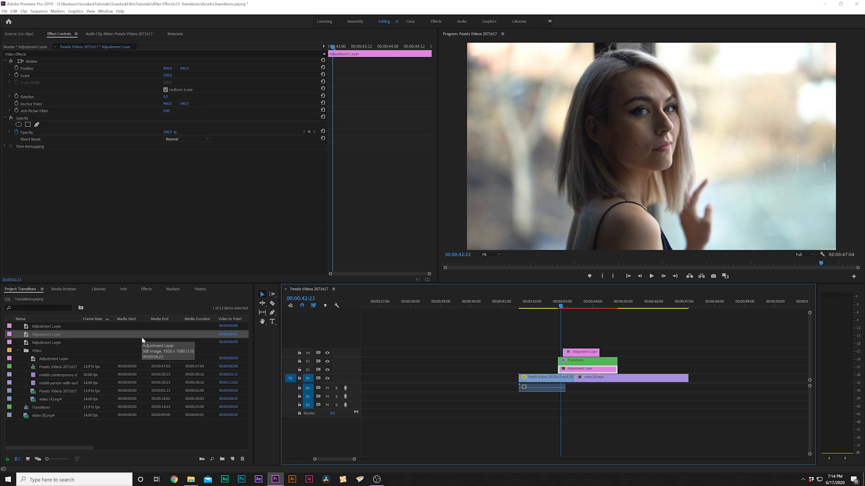
Apply the Tint effect to the new Adjustment Layer on V2.
{"action": "left_click", "coordinate": [147, 290]}
{"action": "left_click", "coordinate": [26, 298]}
{"action": "type", "text": "Tint"}
{"action": "left_click_drag", "start_coordinate": [20, 349], "coordinate": [52, 208]}
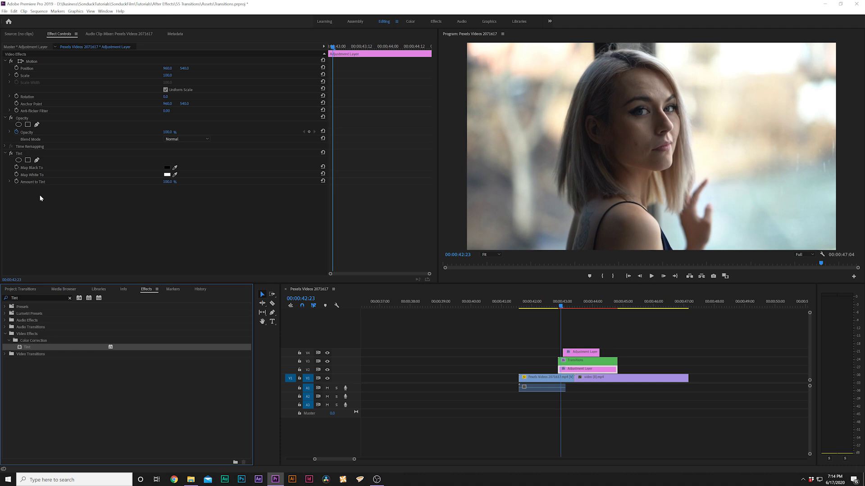
Set the Tint to map black to red and white to black, and check the layer's blend mode options.
{"action": "left_click", "coordinate": [167, 169]}
{"action": "left_click_drag", "start_coordinate": [441, 257], "coordinate": [486, 338]}
{"action": "left_click", "coordinate": [532, 221]}
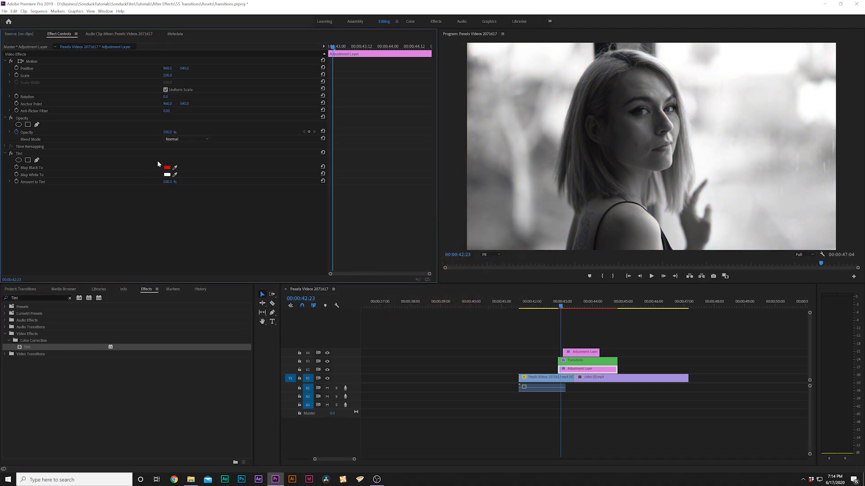
{"action": "left_click", "coordinate": [167, 175]}
{"action": "mouse_move", "coordinate": [449, 269]}
{"action": "left_mouse_down"}
{"action": "mouse_move", "coordinate": [381, 341]}
{"action": "mouse_move", "coordinate": [478, 215]}
{"action": "left_mouse_up"}
{"action": "left_click", "coordinate": [526, 221]}
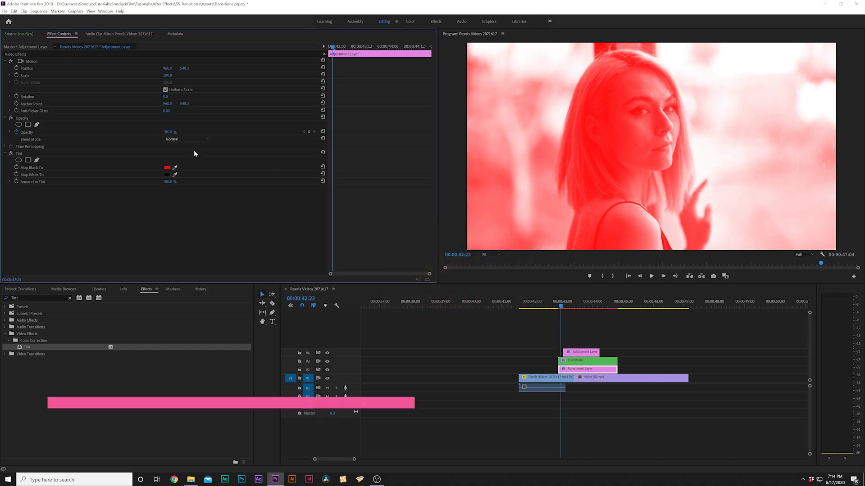
{"action": "left_click", "coordinate": [177, 140]}
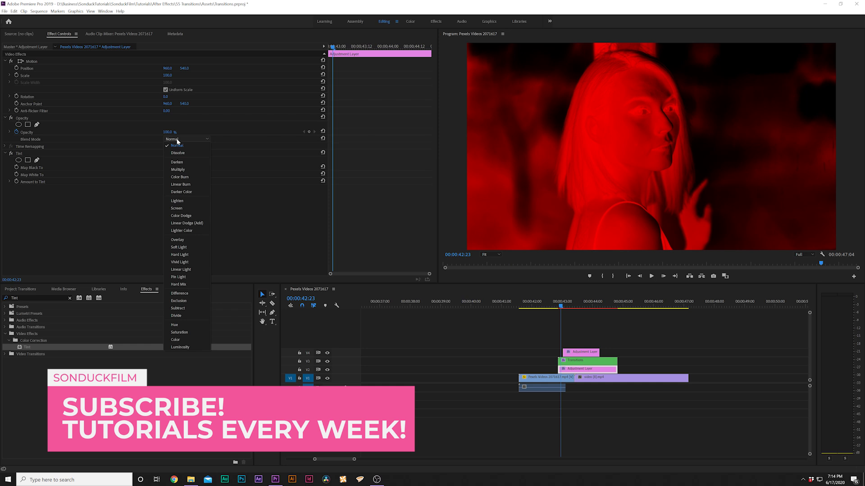
{"action": "left_click", "coordinate": [198, 191]}
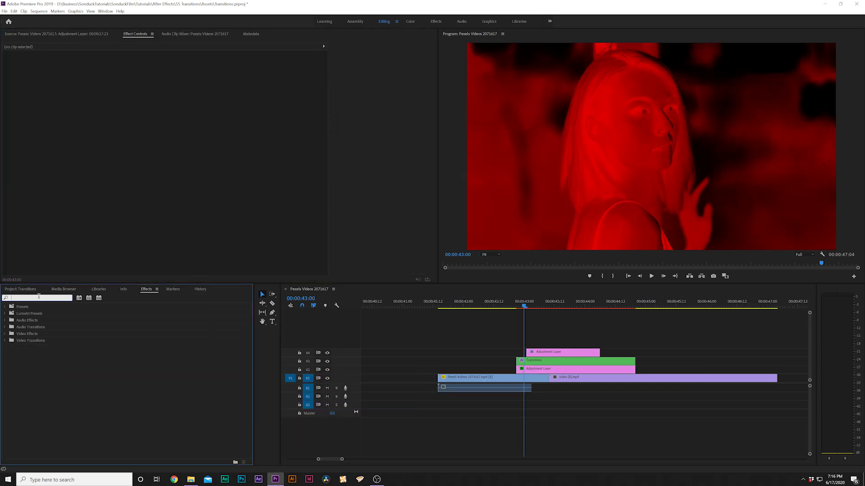
Apply the Emboss effect to the Adjustment Layer on V2, with Direction 100, Relief 5 and Contrast 50.
{"action": "type", "text": "Emboss"}
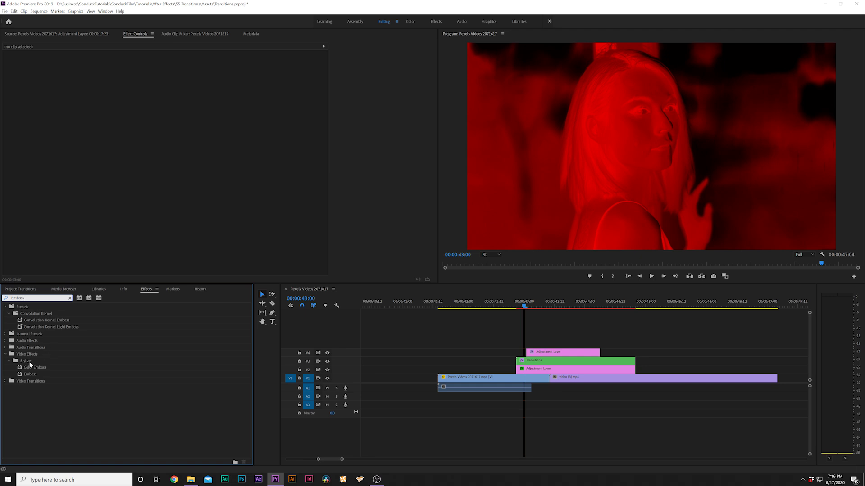
{"action": "left_click_drag", "start_coordinate": [32, 373], "coordinate": [530, 370]}
{"action": "left_click", "coordinate": [173, 202]}
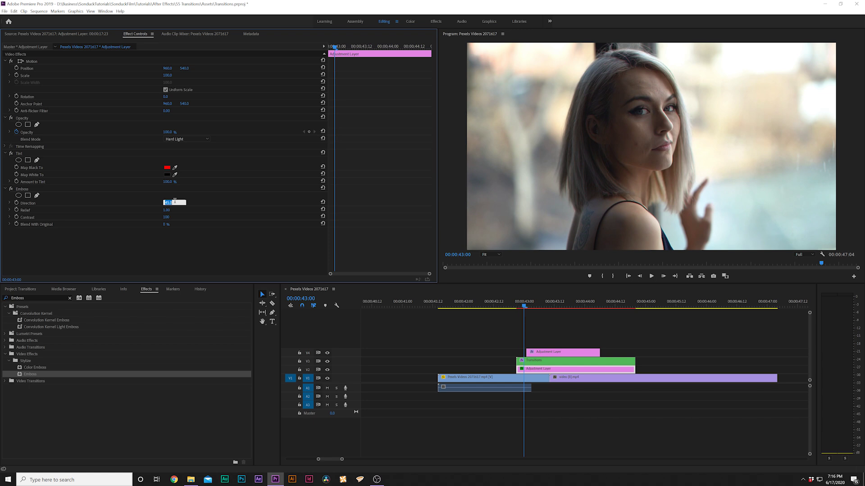
{"action": "type", "text": "100"}
{"action": "key", "text": "Tab"}
{"action": "type", "text": "5"}
{"action": "key", "text": "Return"}
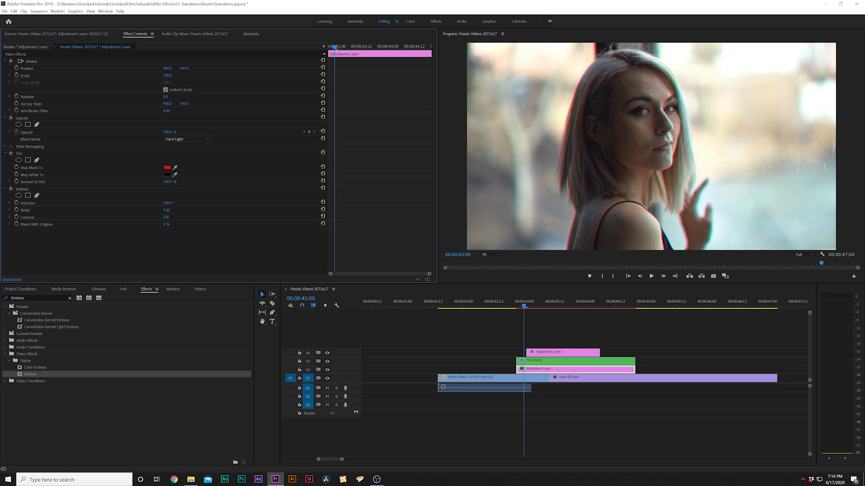
{"action": "left_click", "coordinate": [166, 217]}
{"action": "type", "text": "50"}
{"action": "key", "text": "Return"}
Find the Offset effect and apply it to the Adjustment Layer on V2, below Emboss.
{"action": "left_click", "coordinate": [69, 299]}
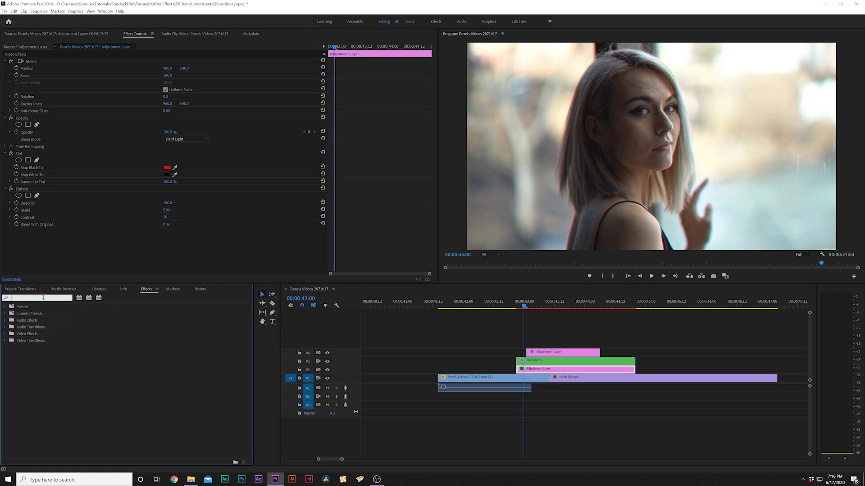
{"action": "left_click", "coordinate": [43, 297]}
{"action": "type", "text": "c"}
{"action": "type", "text": "ffset"}
{"action": "left_click_drag", "start_coordinate": [26, 347], "coordinate": [63, 231]}
Test the Offset effect's horizontal Shift Center To value and return it to 960.
{"action": "left_click", "coordinate": [186, 246]}
{"action": "left_click_drag", "start_coordinate": [167, 246], "coordinate": [168, 246]}
{"action": "left_click", "coordinate": [167, 246]}
{"action": "left_click", "coordinate": [168, 236]}
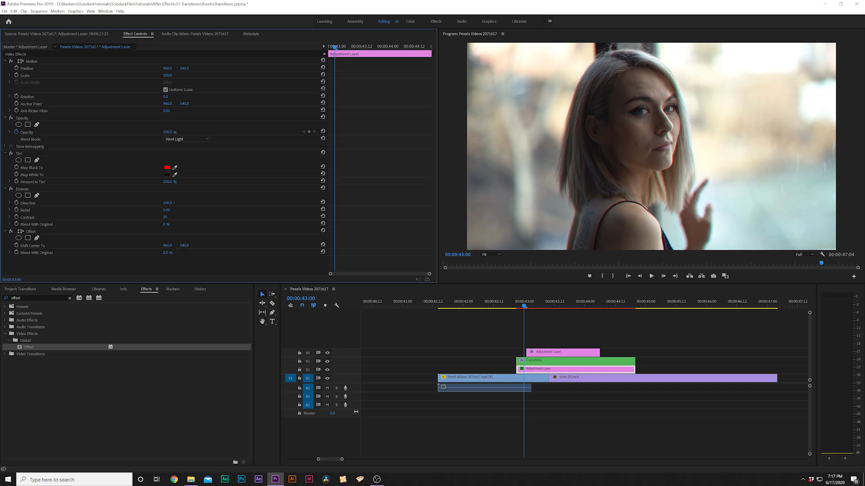
{"action": "left_click", "coordinate": [168, 245]}
{"action": "type", "text": "965"}
{"action": "key", "text": "Return"}
Keyframe Offset's Shift Center To at 00:00:42:21 and, with a small horizontal shift, at 00:00:43:08, and try other shift values at 00:00:42:23.
{"action": "left_click_drag", "start_coordinate": [330, 51], "coordinate": [328, 50]}
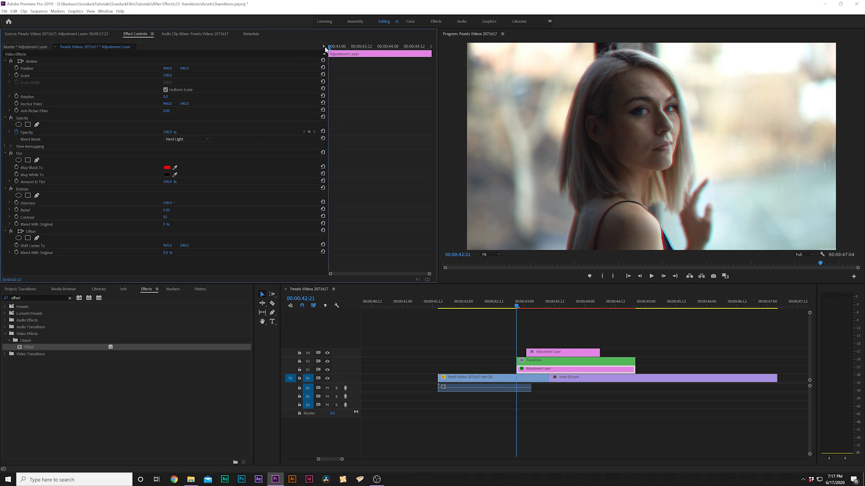
{"action": "left_click", "coordinate": [17, 246]}
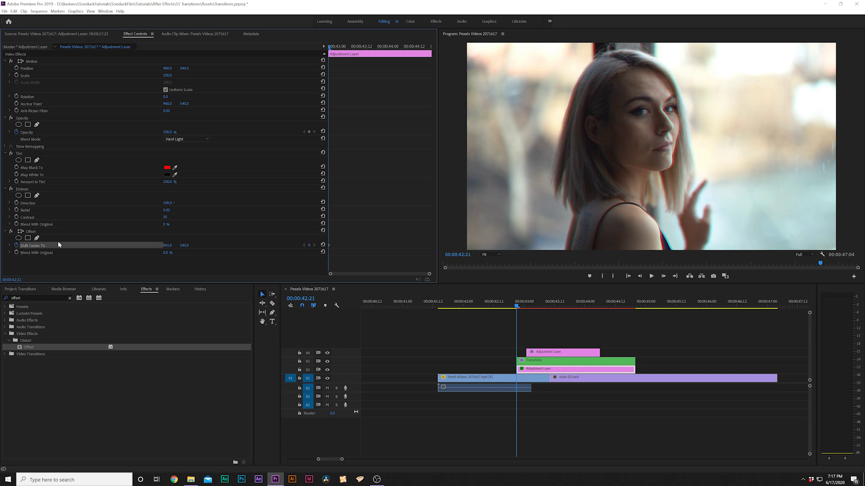
{"action": "left_click_drag", "start_coordinate": [329, 47], "coordinate": [352, 48]}
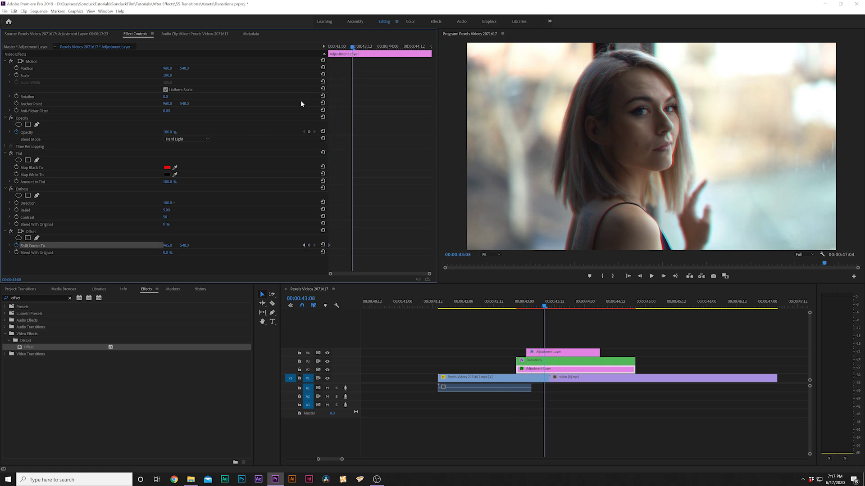
{"action": "left_click_drag", "start_coordinate": [168, 245], "coordinate": [224, 237]}
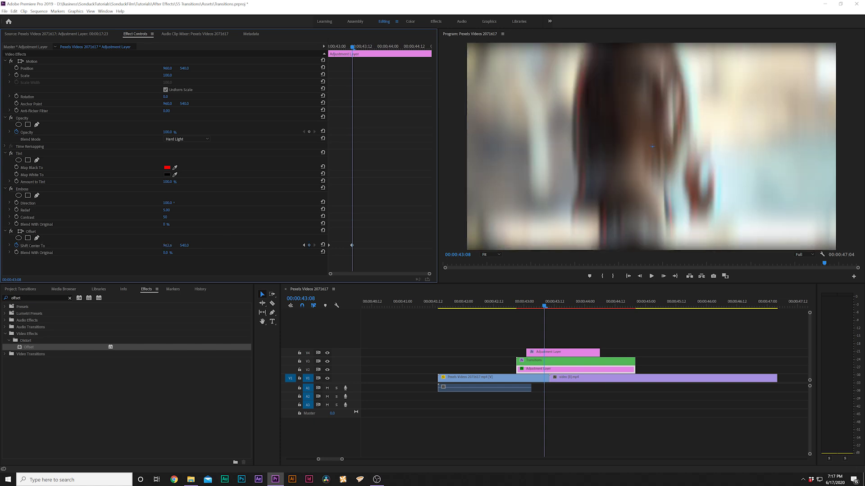
{"action": "left_click_drag", "start_coordinate": [167, 245], "coordinate": [164, 245]}
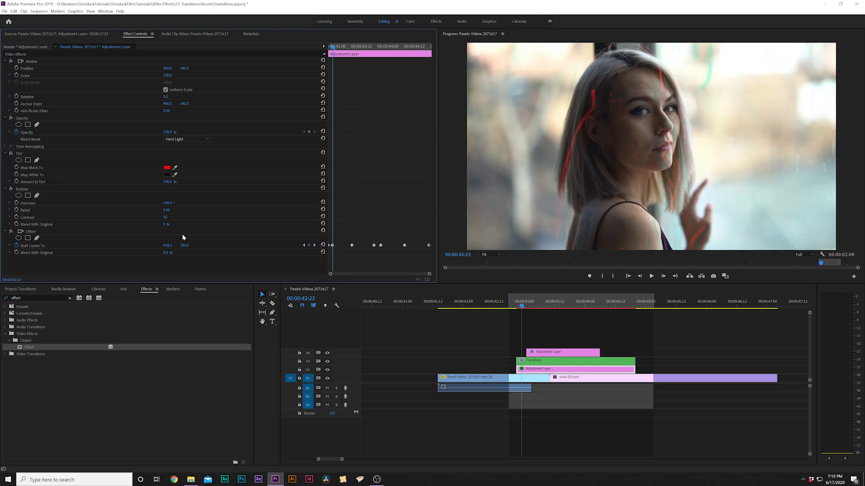
{"action": "left_click_drag", "start_coordinate": [168, 246], "coordinate": [177, 253]}
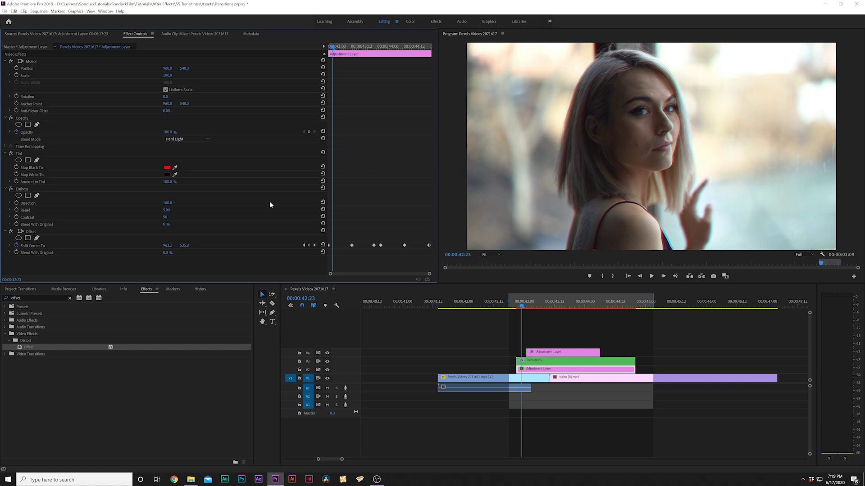
Strengthen the Emboss effect with Contrast 187, Relief about 23.4 and Direction 200.
{"action": "left_click_drag", "start_coordinate": [164, 217], "coordinate": [164, 219]}
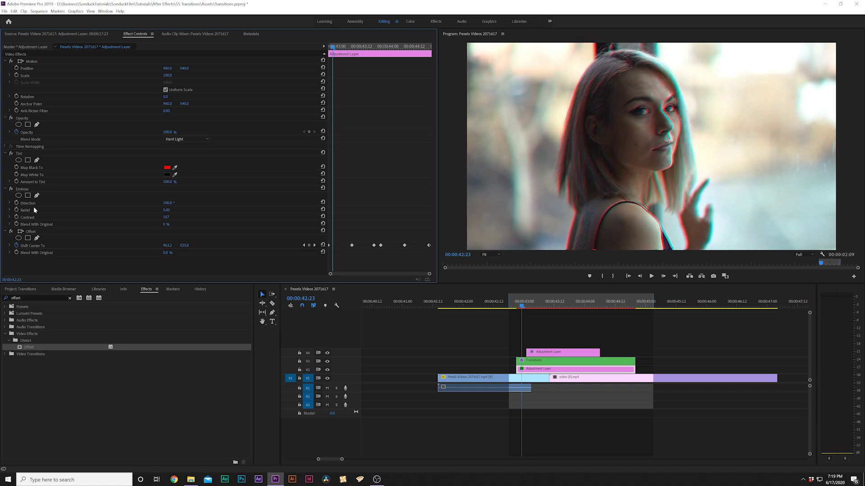
{"action": "left_click_drag", "start_coordinate": [171, 210], "coordinate": [172, 210]}
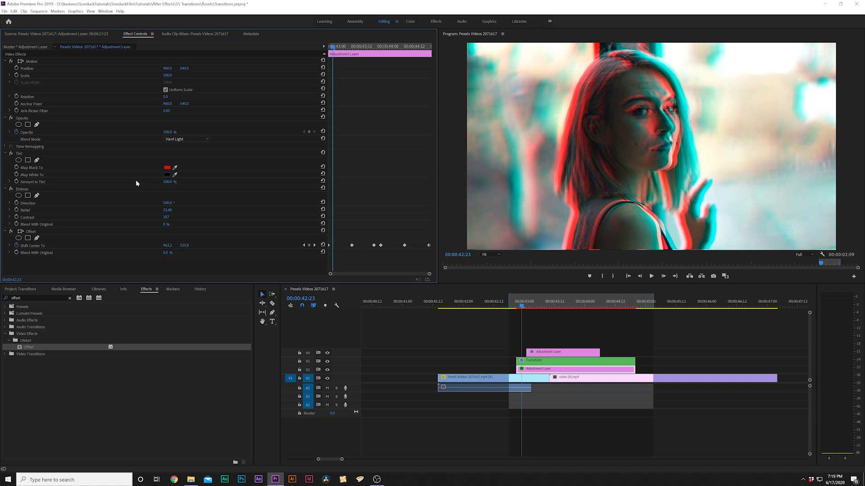